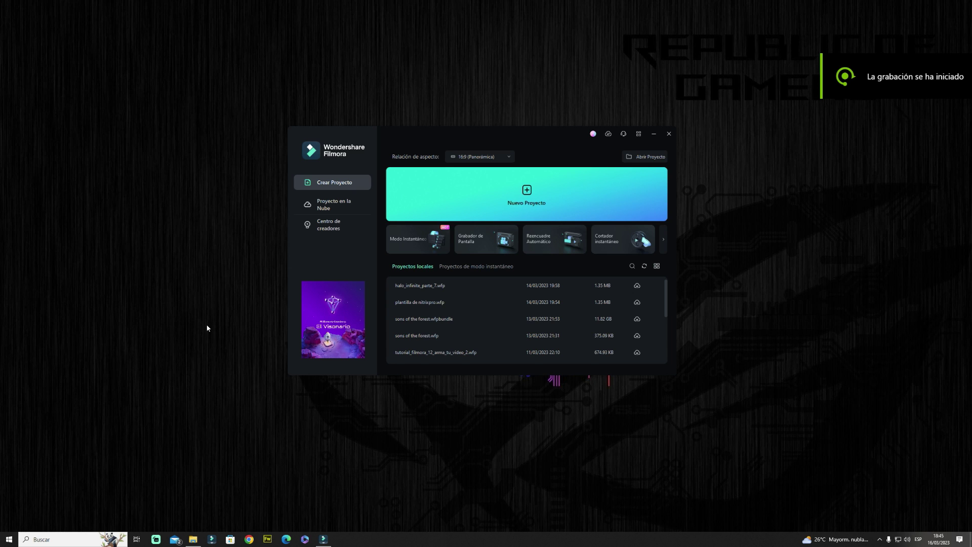
Create a new 16:9 project with an empty timeline.
click(539, 191)
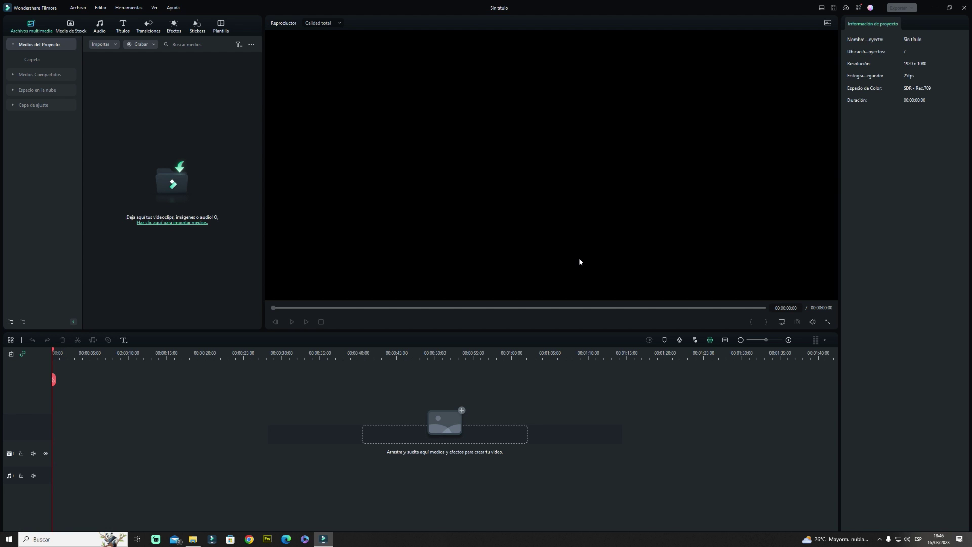
click(174, 265)
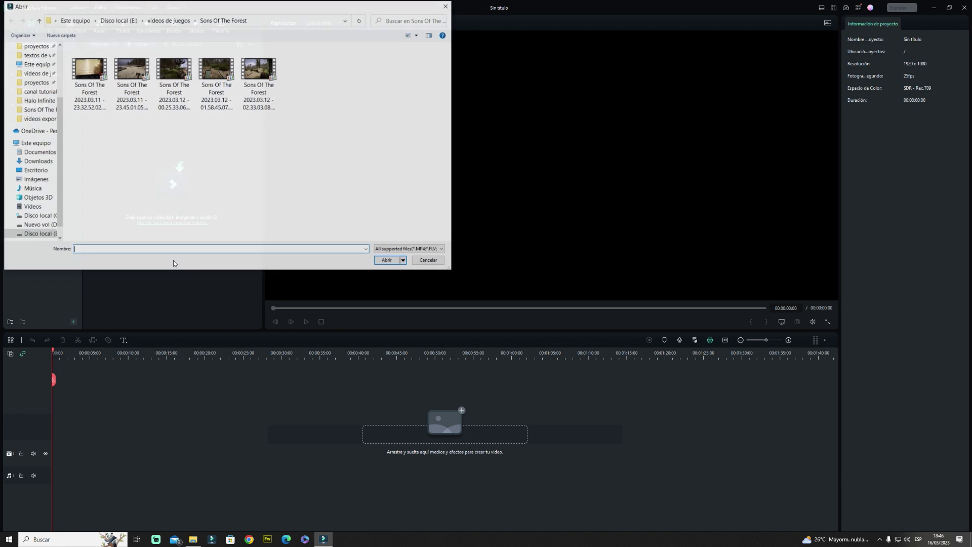
click(429, 261)
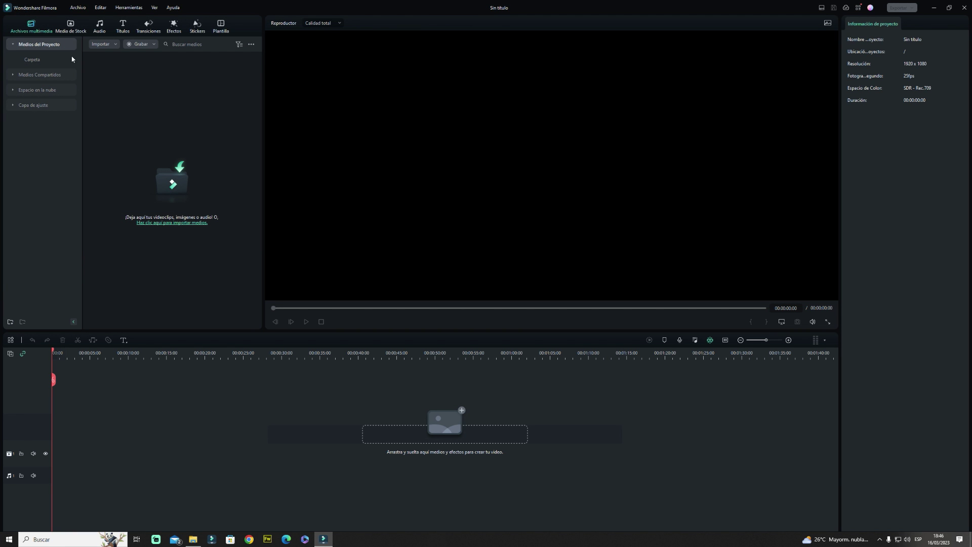
Preview the favourite stock video of the gamers and add it at the start of the first video track.
click(77, 25)
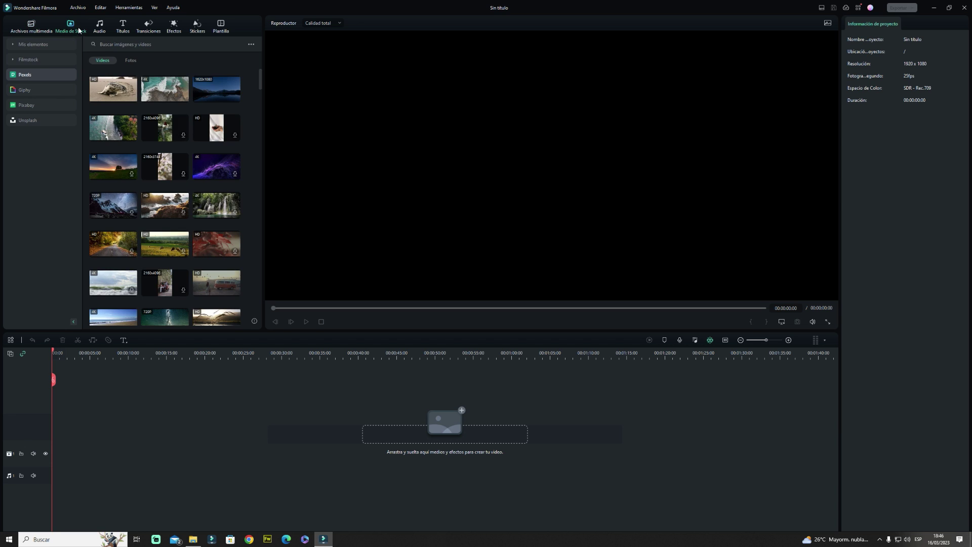
click(13, 45)
double_click(112, 79)
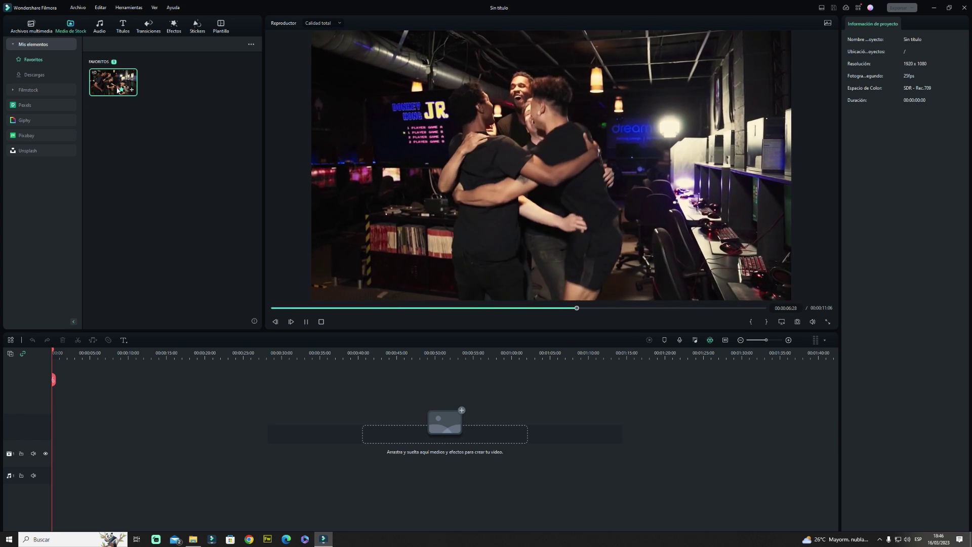
drag(112, 79, 50, 468)
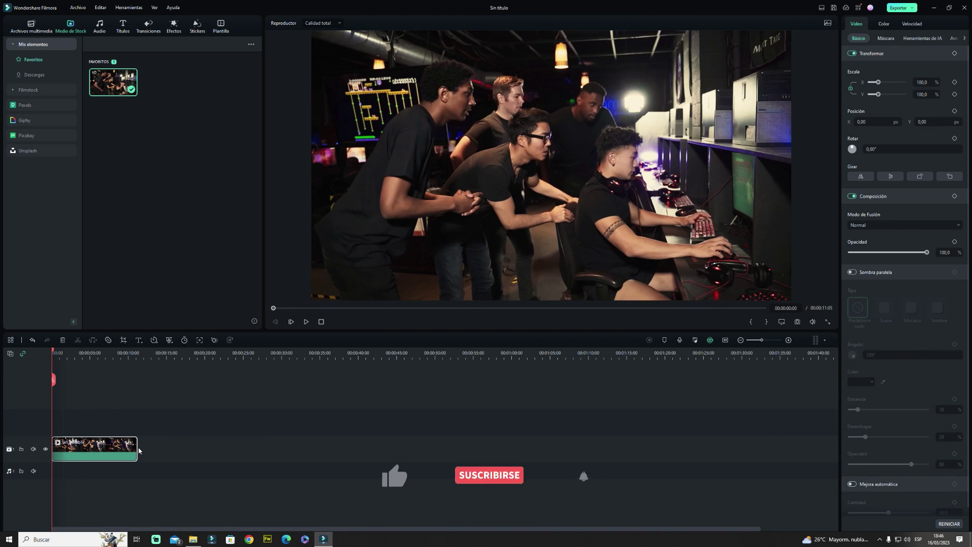
Paste a copy of the gamers clip directly after the original on the same video track.
scroll(192, 358, up, 2)
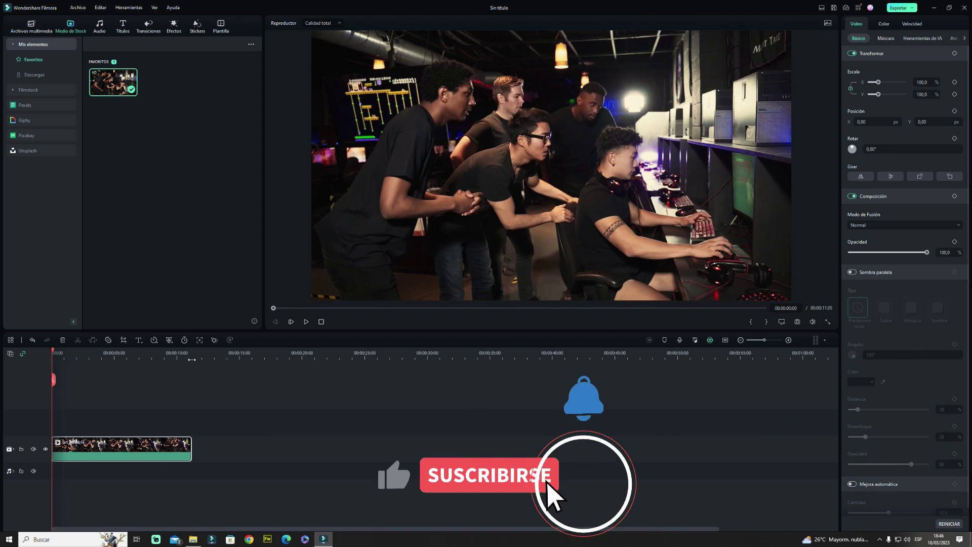
scroll(192, 359, up, 1)
mouse_move(53, 352)
mouse_down()
mouse_move(122, 354)
mouse_move(53, 353)
mouse_up()
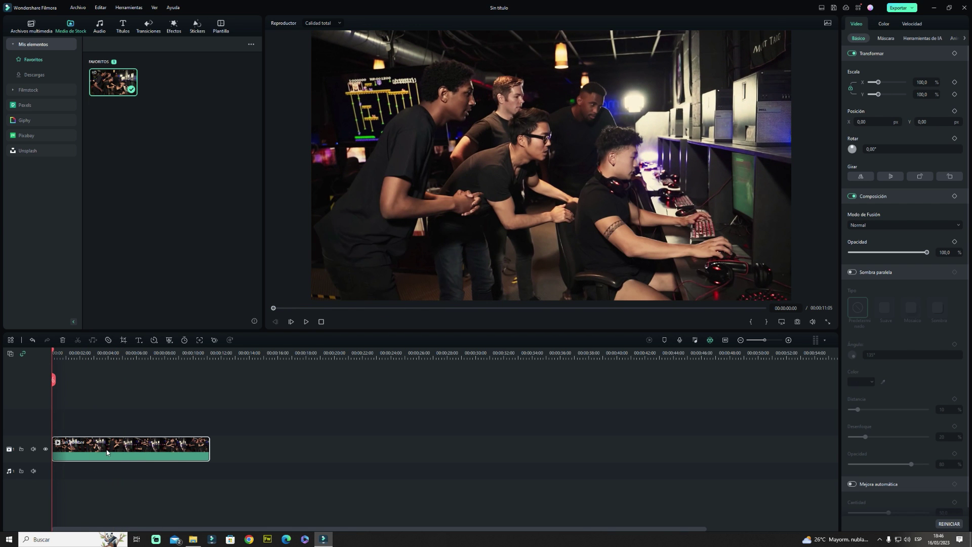
click(220, 452)
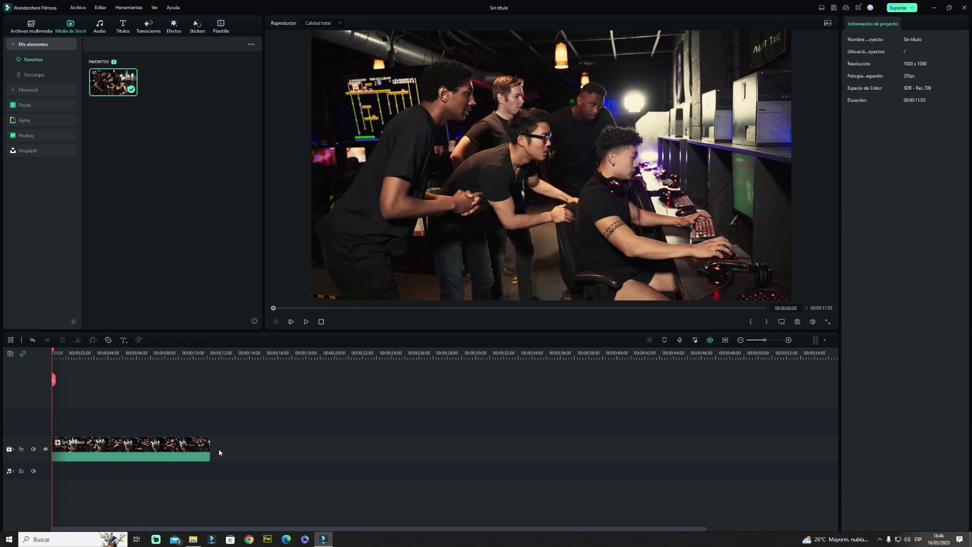
drag(53, 352, 212, 356)
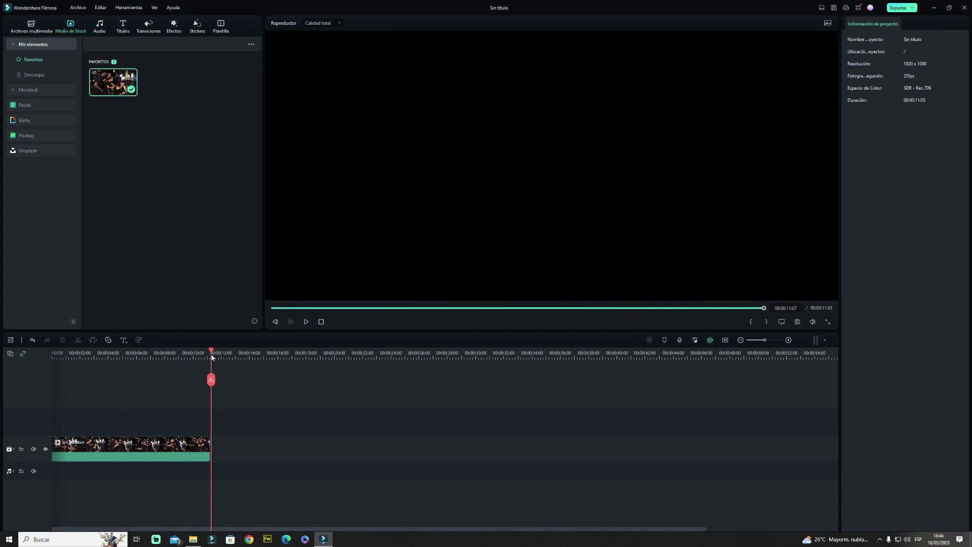
key(ctrl+v)
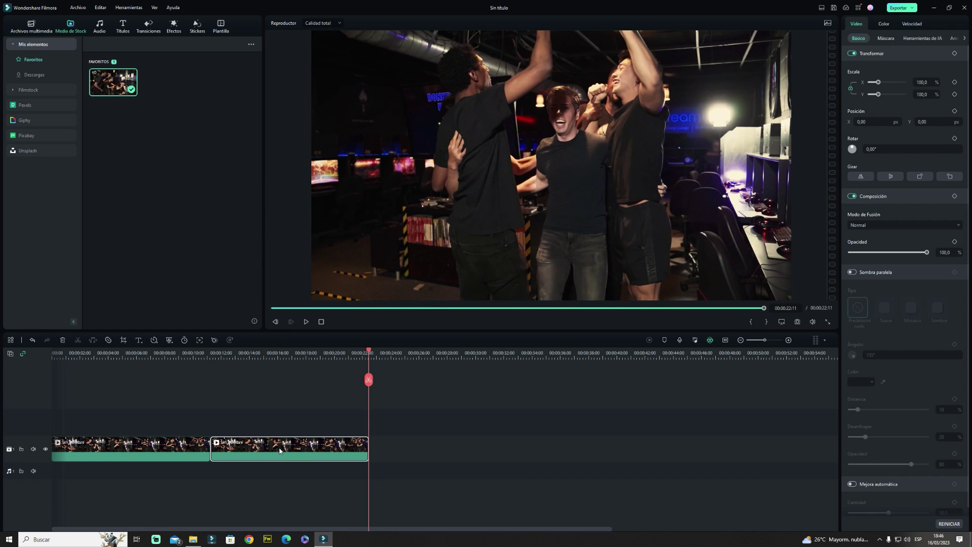
Turn on reverse playback for the second, full-length clip.
key(Up)
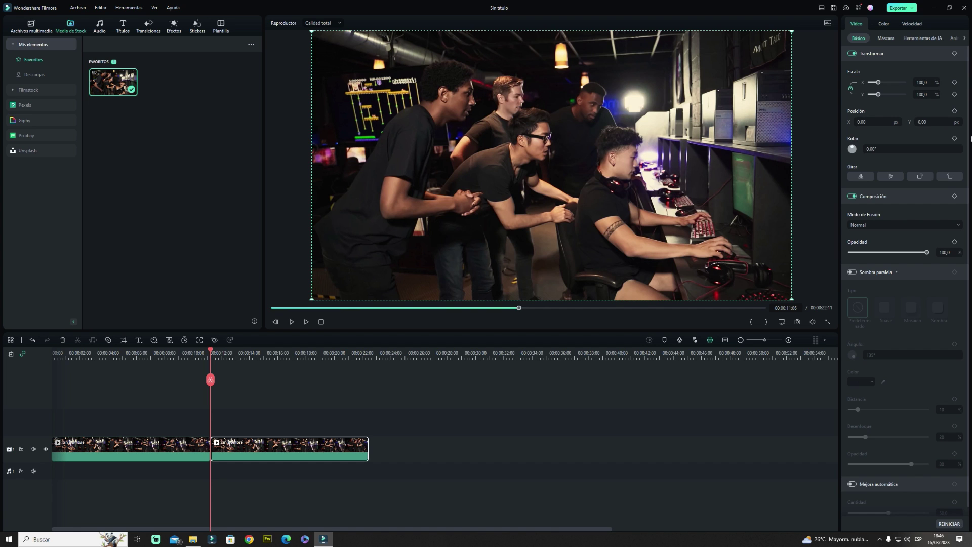
click(911, 24)
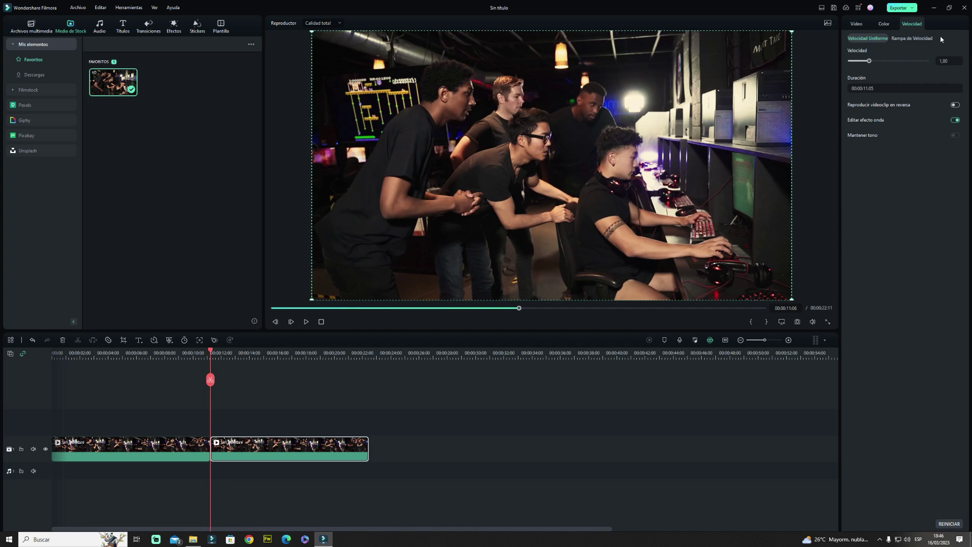
click(955, 106)
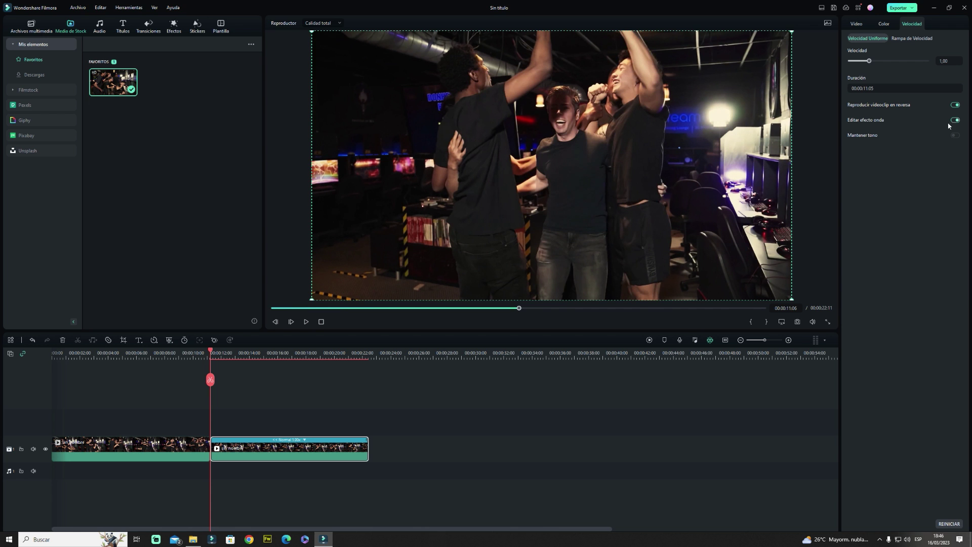
Play the timeline from the start to review the forward clip followed by its reversed copy, and return to the beginning.
click(299, 386)
click(321, 322)
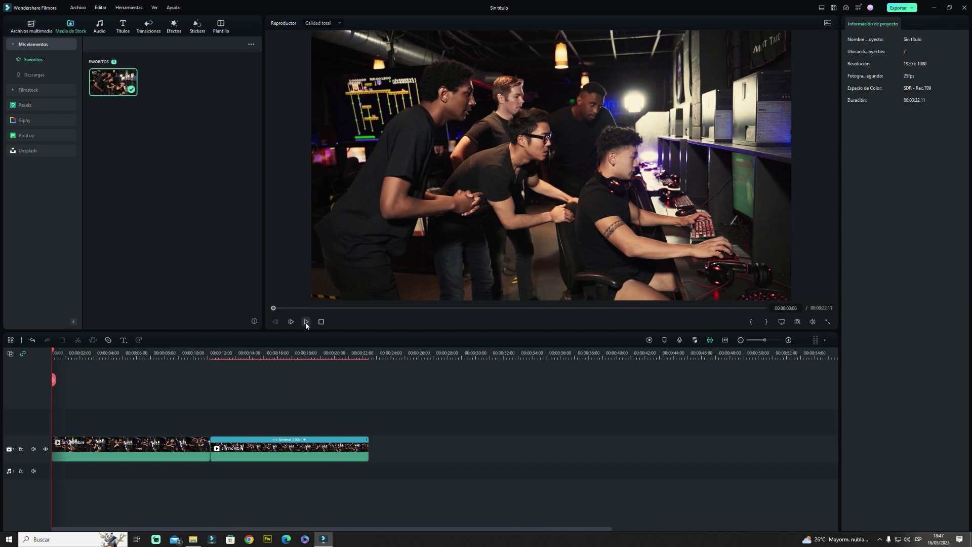
click(306, 322)
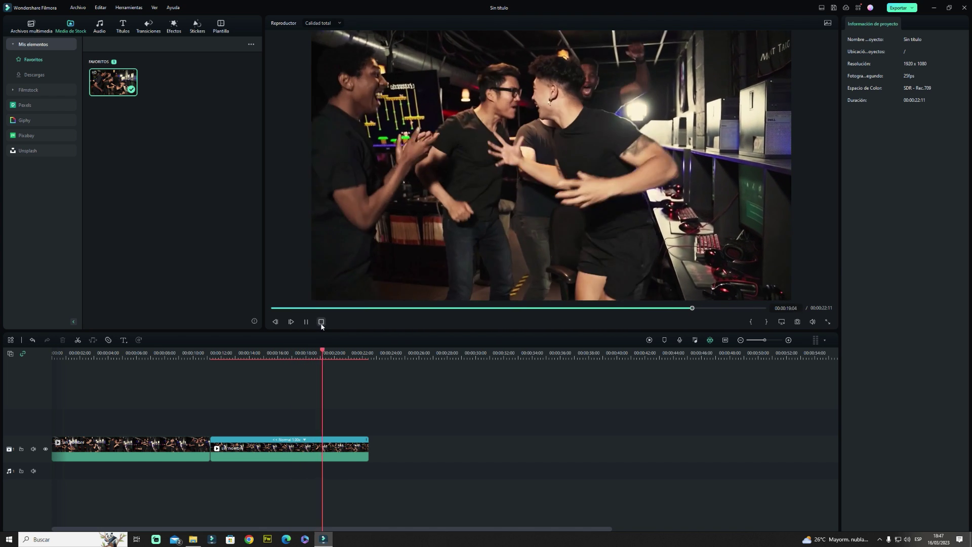
drag(334, 349, 52, 349)
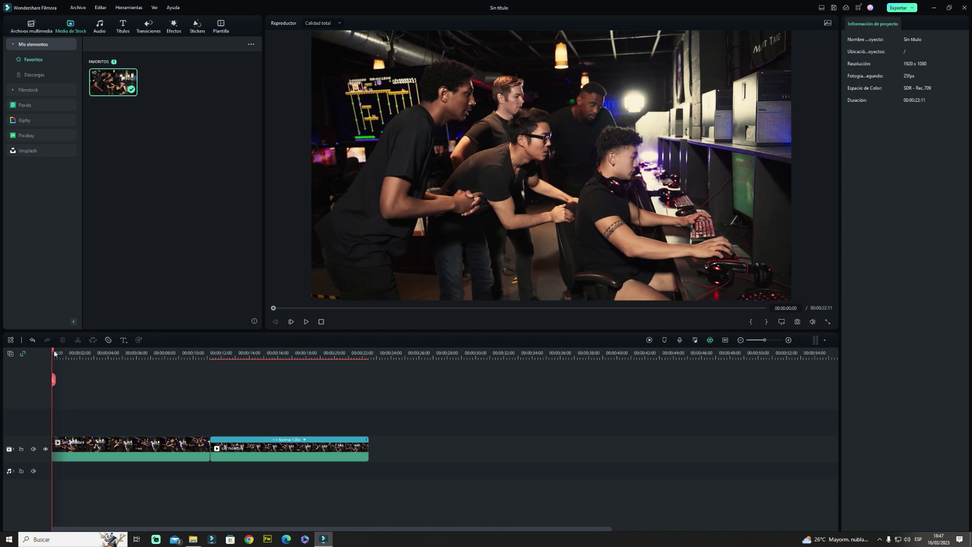
Split the first clip at 00:00:04:21.
drag(52, 353, 121, 350)
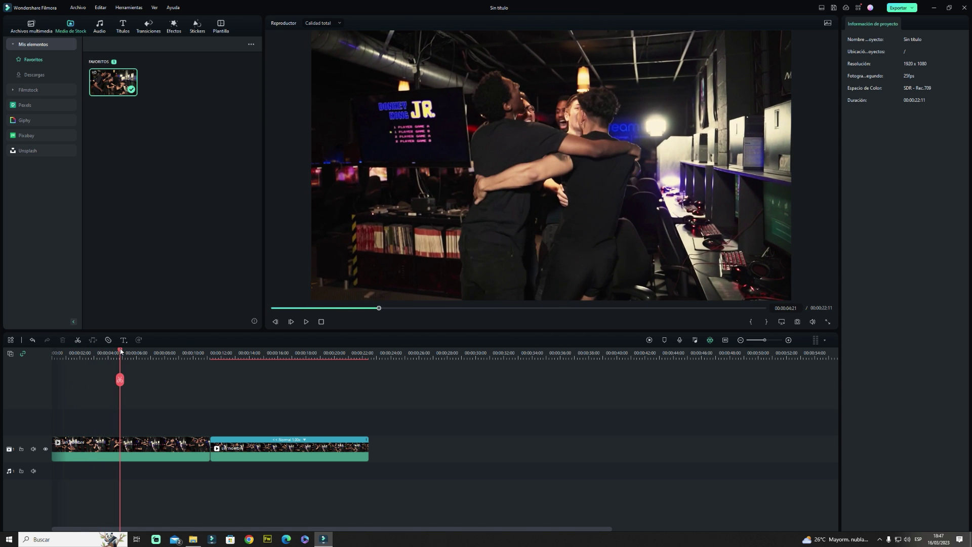
click(144, 442)
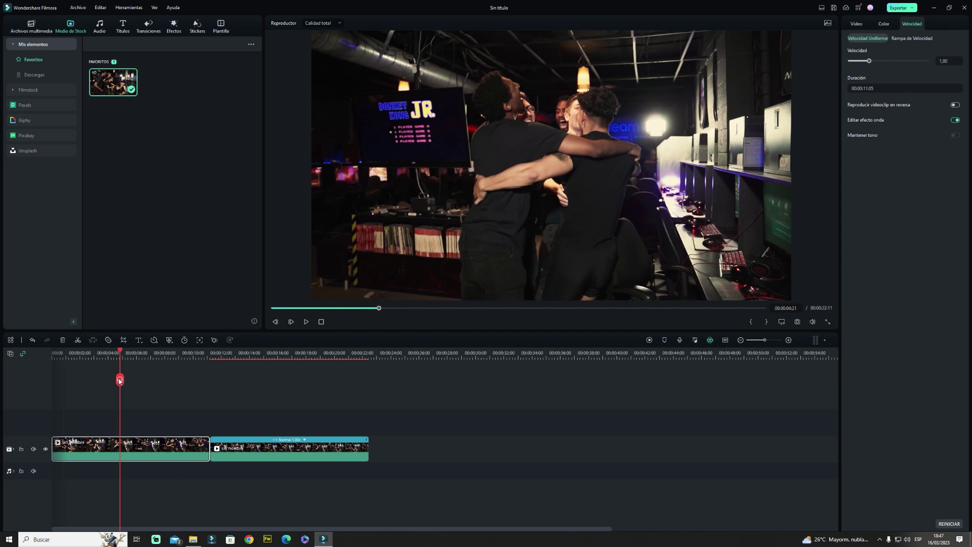
click(119, 380)
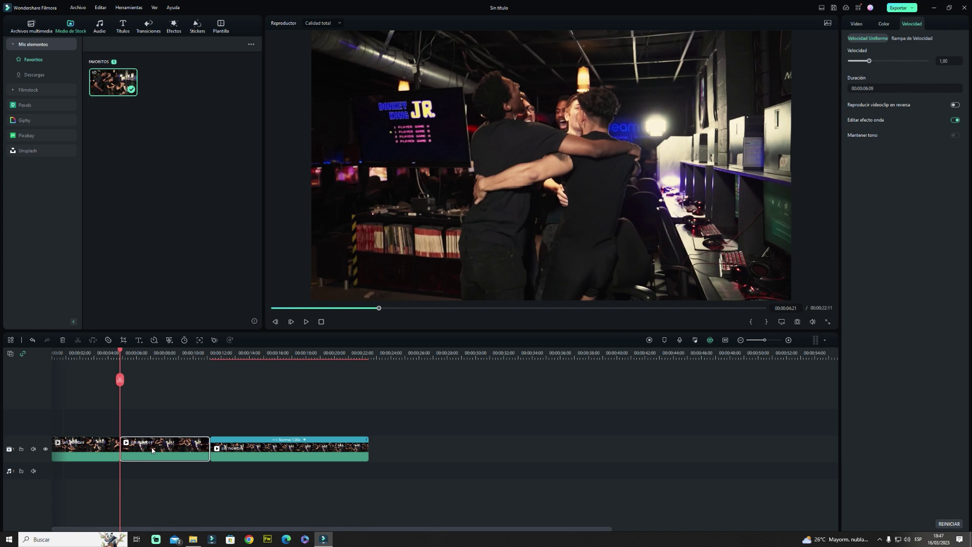
Delete the remainder of the split clip and the reversed copy, keeping only the first segment.
key(Delete)
click(162, 446)
key(Delete)
Play the remaining trimmed clip from the start and return to its beginning.
click(99, 445)
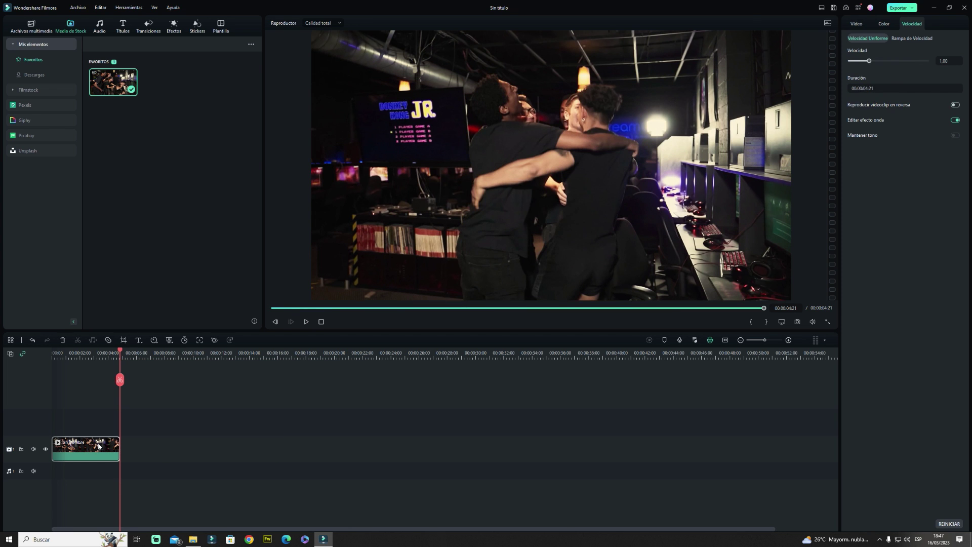
click(321, 322)
click(306, 322)
key(Home)
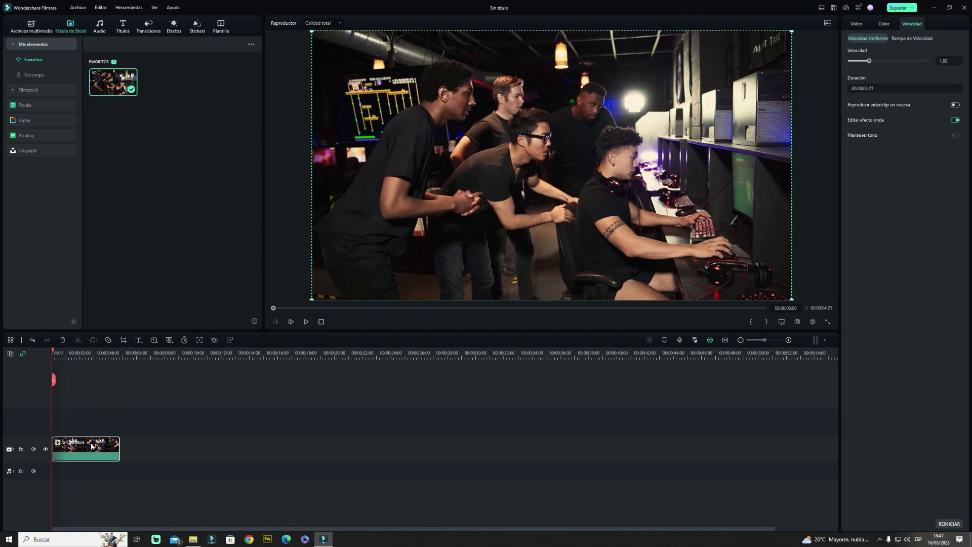
Paste a copy of the trimmed clip right after it on the video track.
click(131, 450)
drag(54, 353, 122, 361)
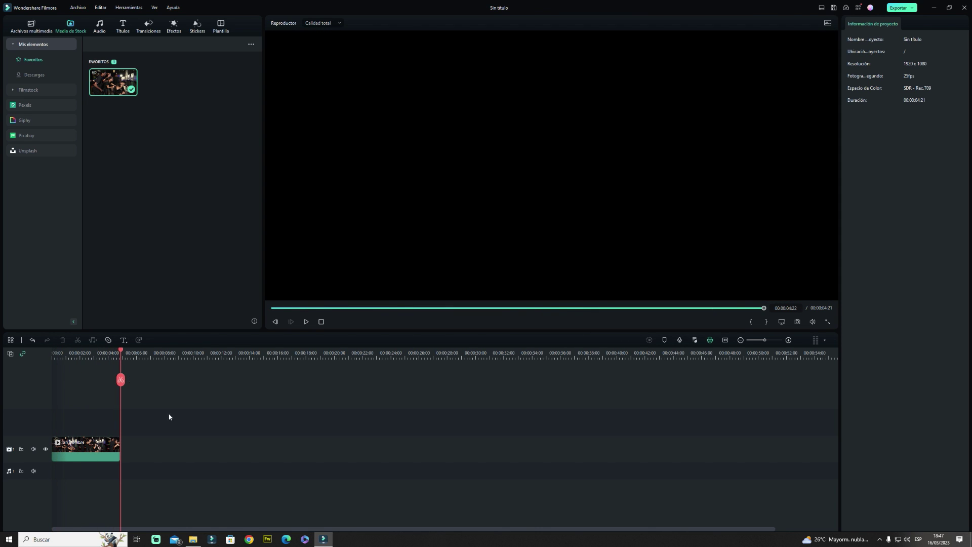
key(ctrl+v)
click(228, 437)
Turn on reverse playback for the second trimmed clip and play the timeline from the start to check it.
click(163, 445)
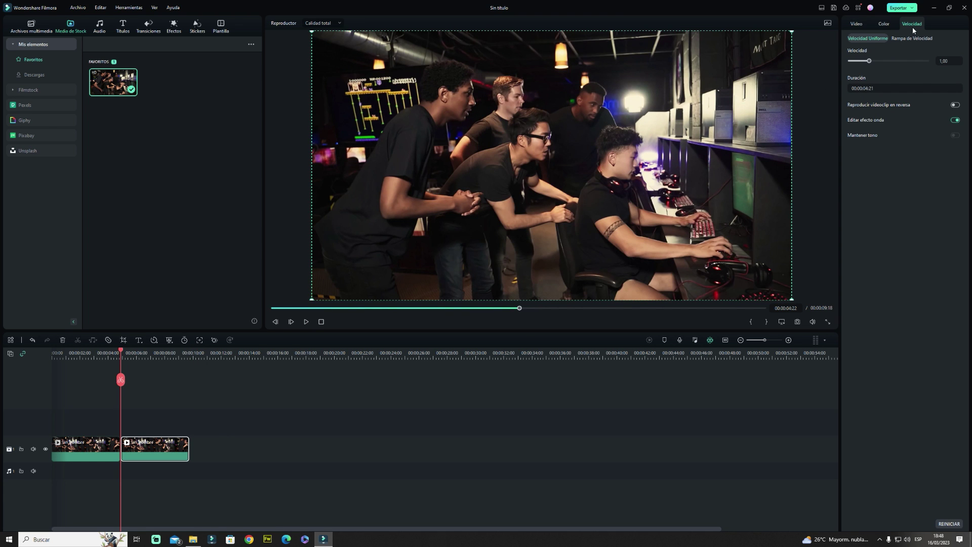
click(955, 106)
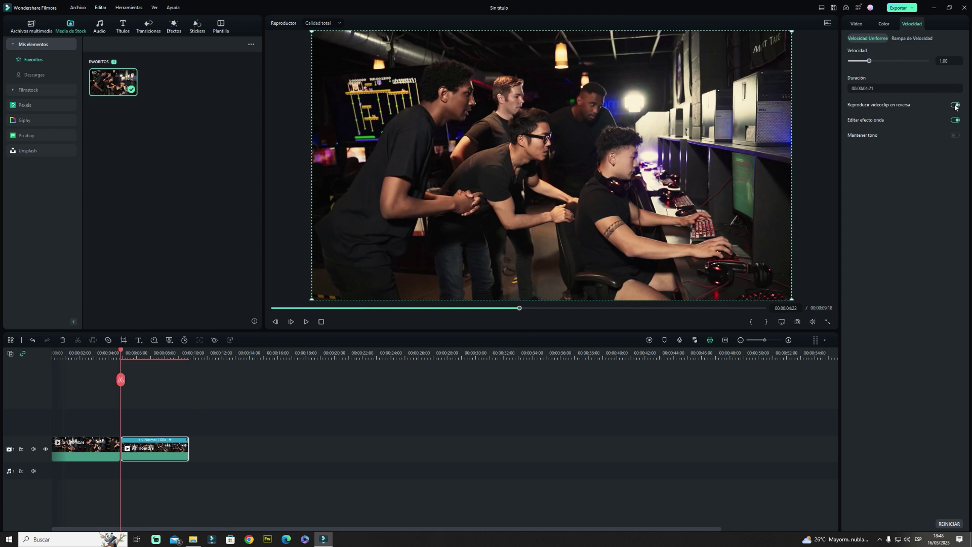
click(466, 406)
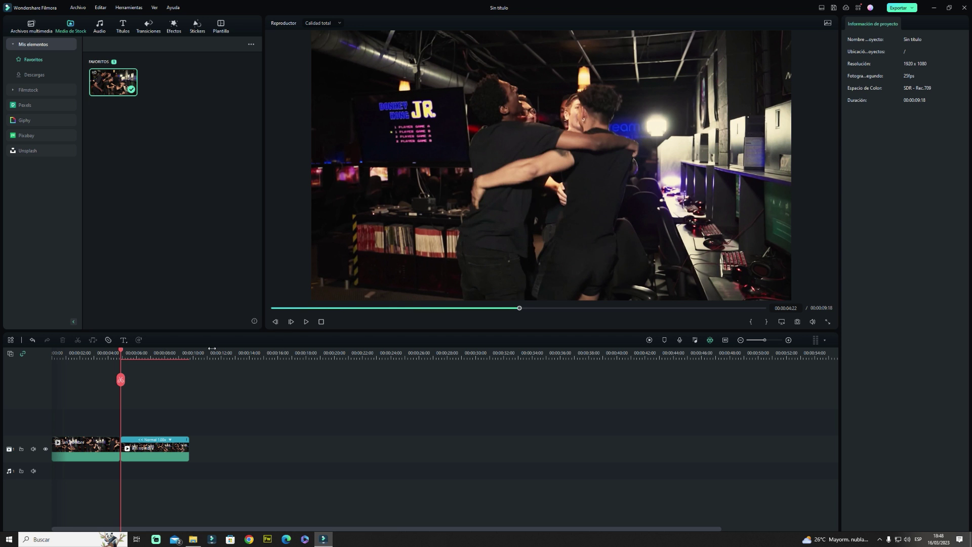
click(321, 321)
key(space)
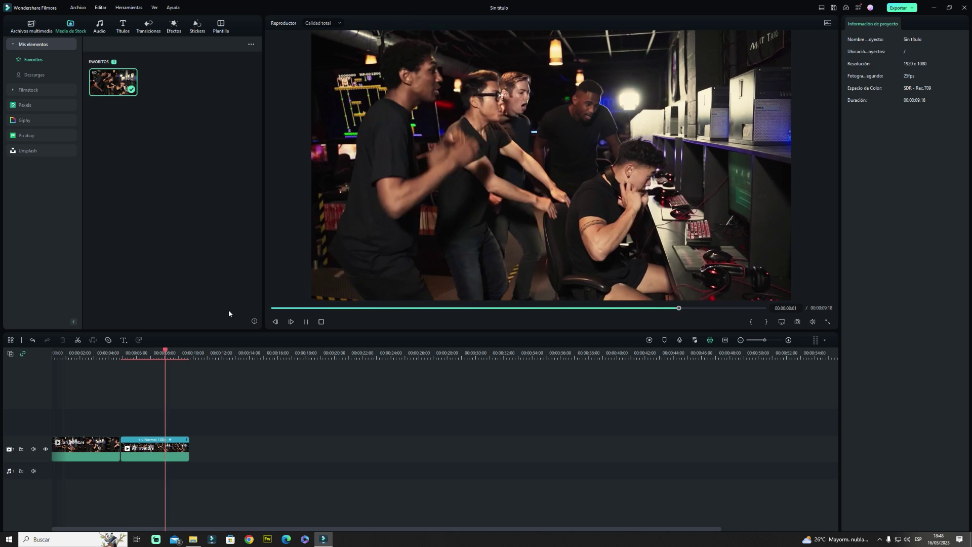
Set the reversed clip's speed to the fast 2x preset and play the timeline to check it.
click(170, 442)
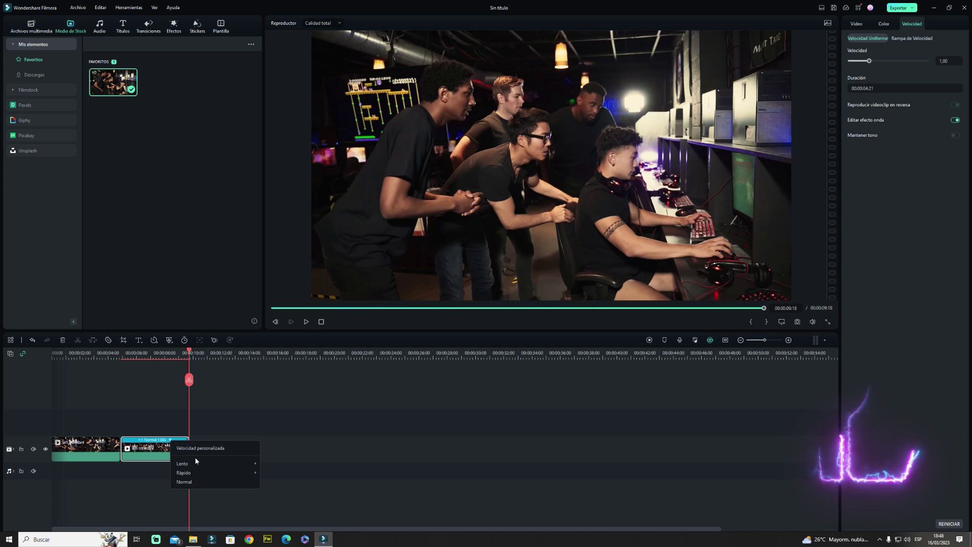
mouse_move(194, 473)
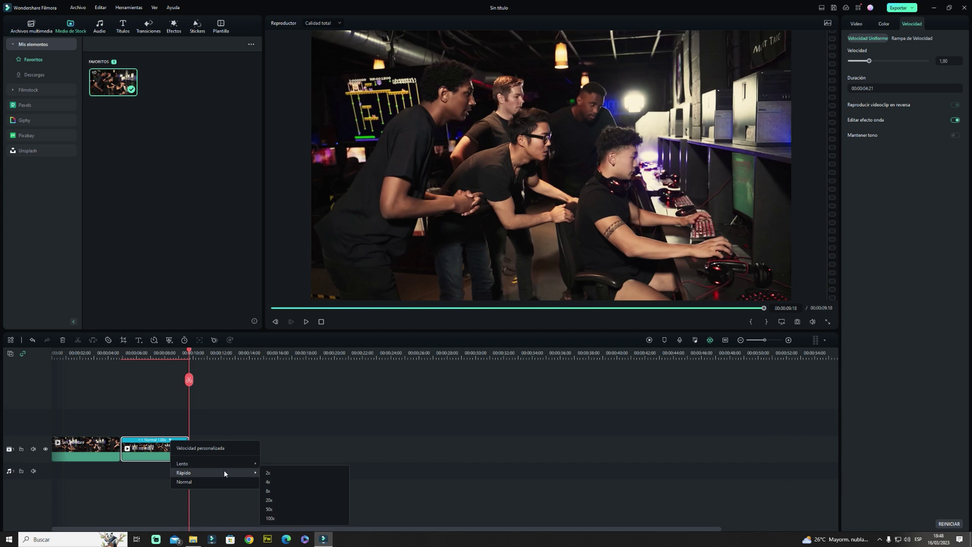
click(269, 472)
click(280, 445)
click(306, 321)
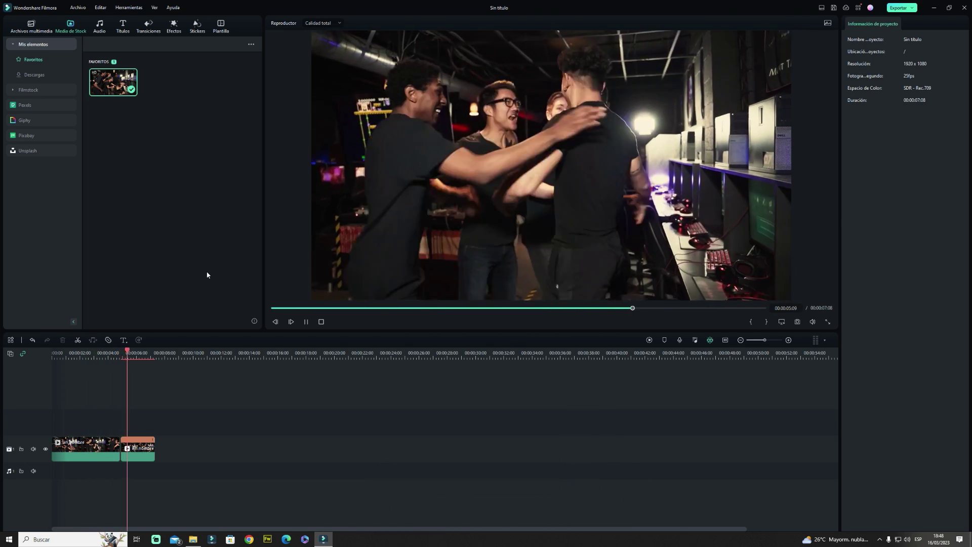
click(324, 327)
Place a copy of the first forward clip right after the 2x reversed clip and preview the whole sequence.
click(79, 453)
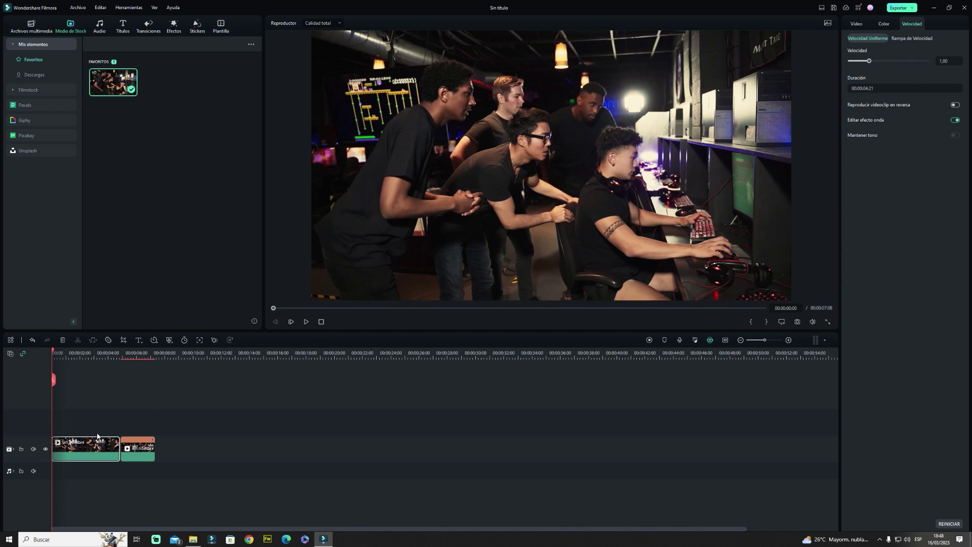
click(160, 444)
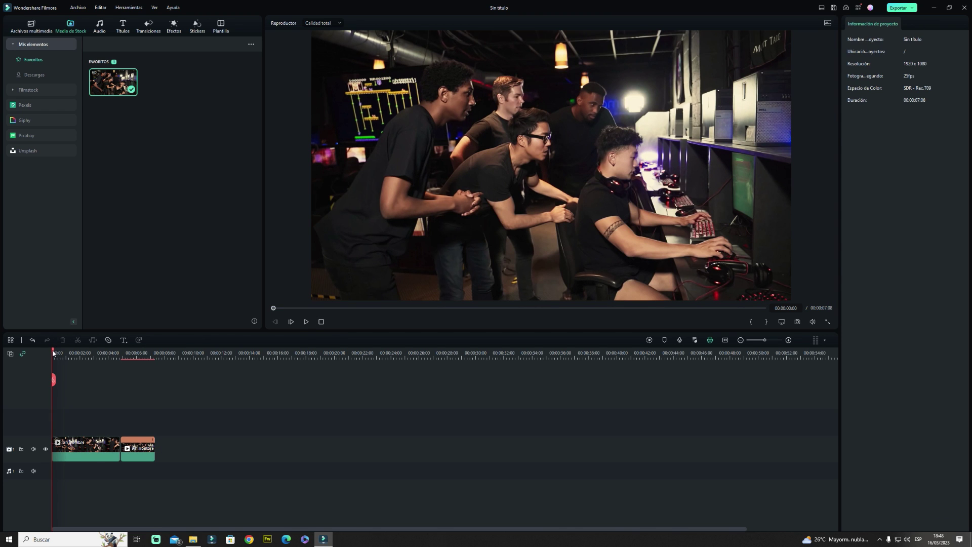
drag(53, 353, 156, 346)
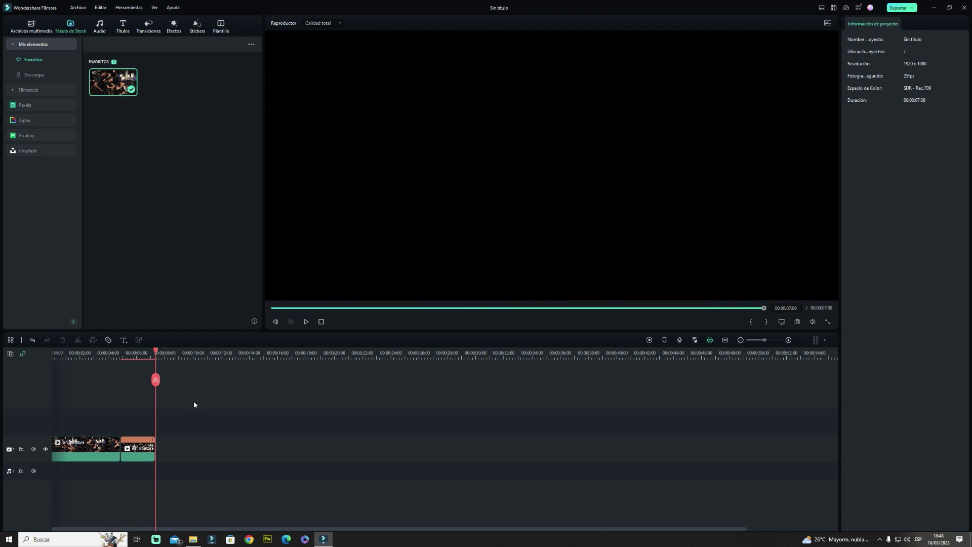
key(ctrl+v)
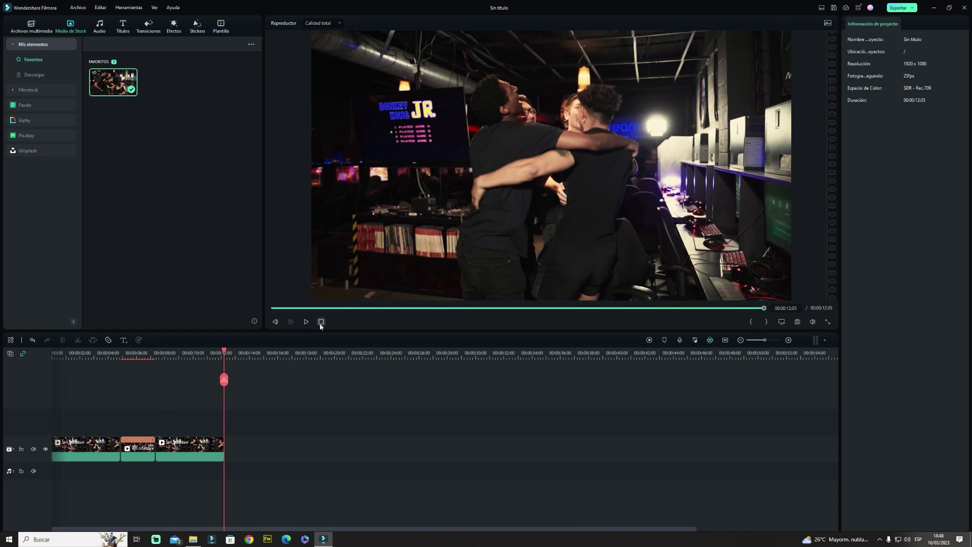
click(321, 322)
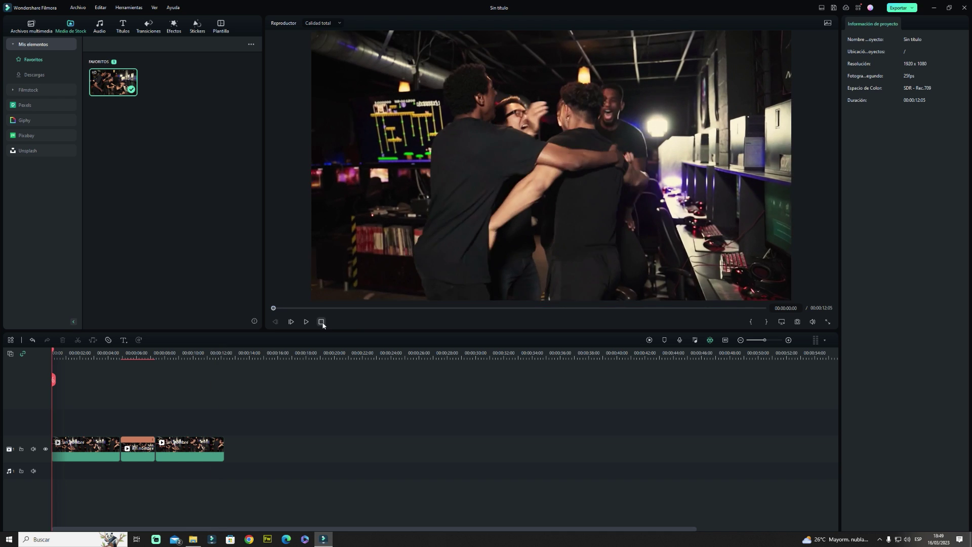
Speed up both the first and the last forward clips to a uniform speed of 1.64.
click(321, 321)
click(105, 448)
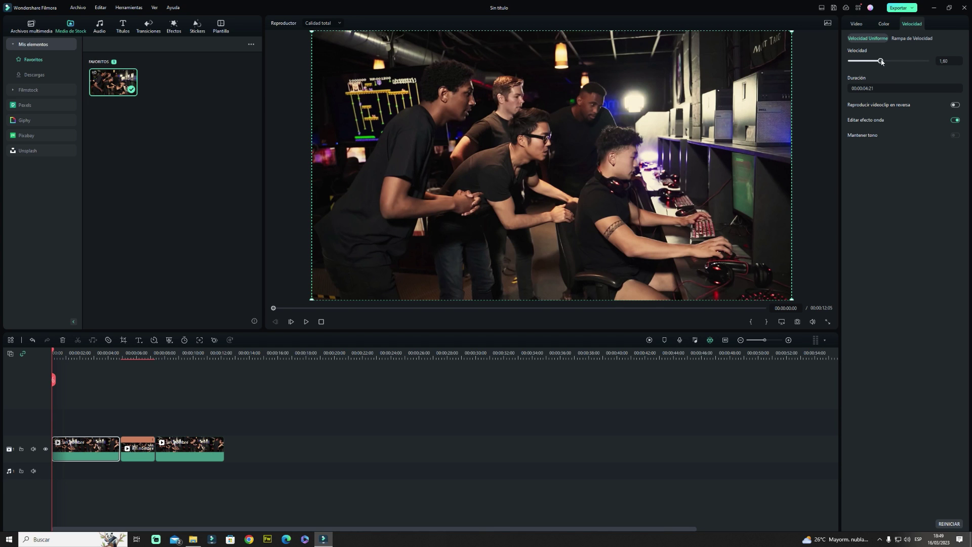
drag(882, 61, 881, 61)
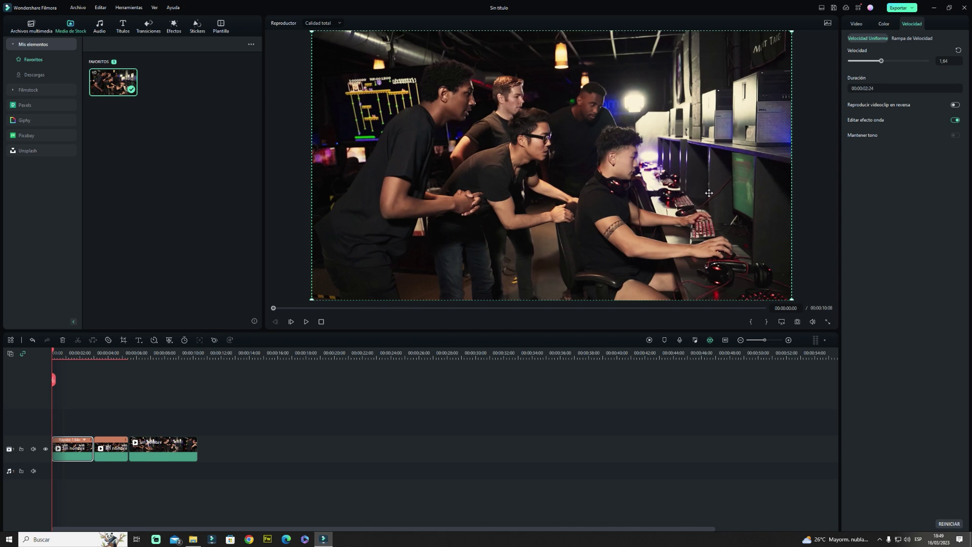
click(164, 451)
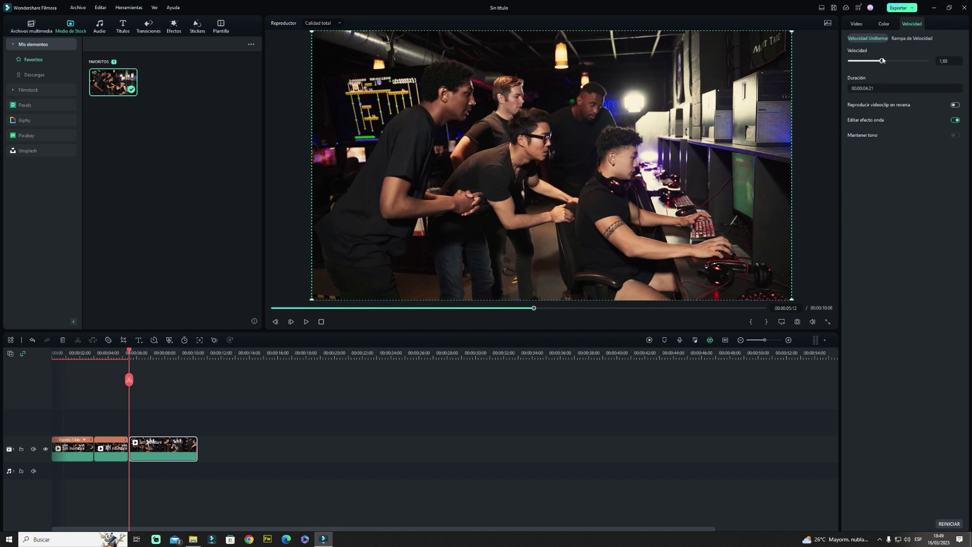
drag(881, 61, 881, 61)
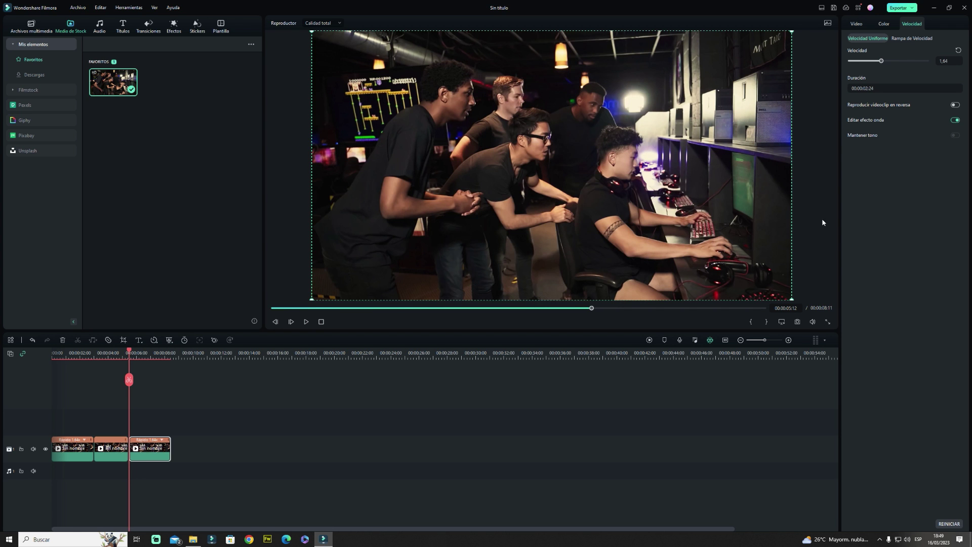
Play the whole sequence from the start to check the new speeds, then scrub back through the last clip.
click(602, 384)
click(320, 322)
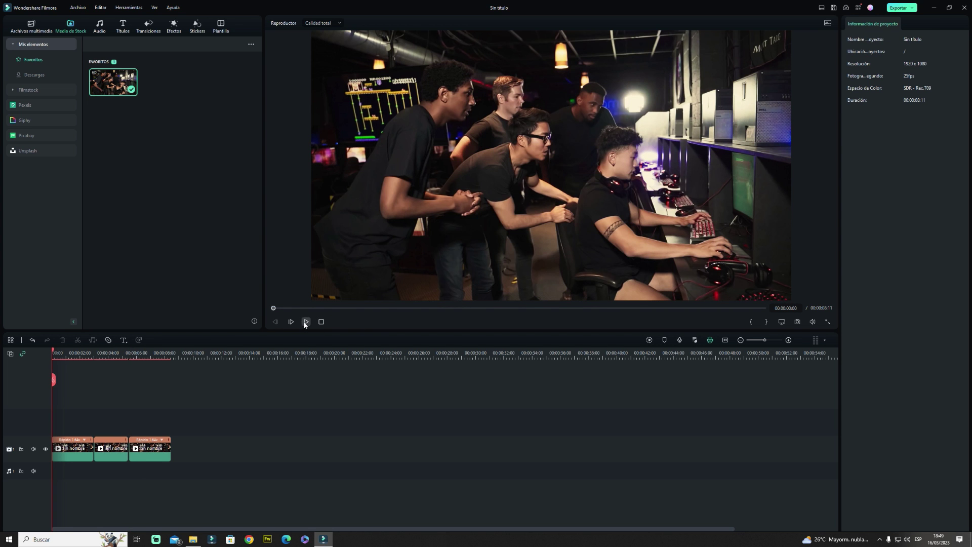
click(306, 322)
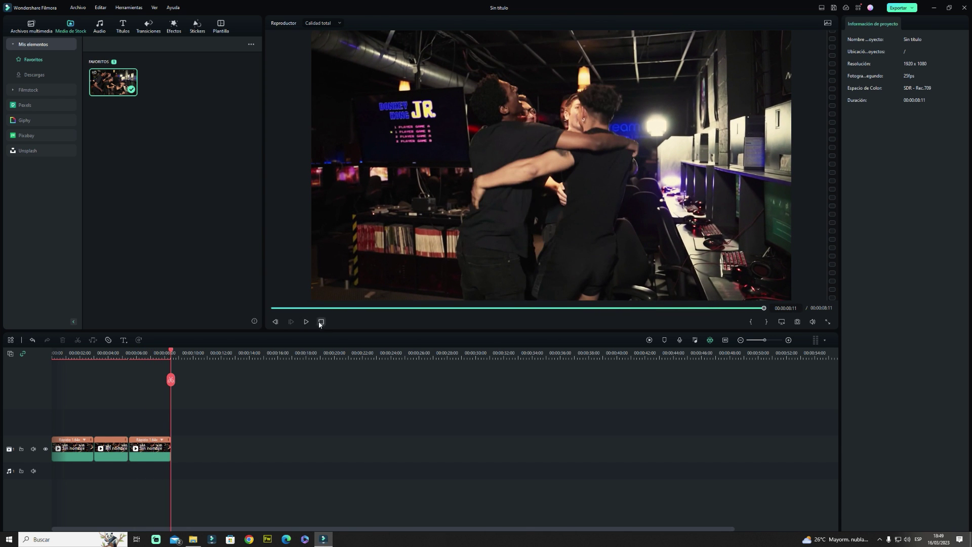
mouse_move(171, 352)
mouse_down()
mouse_move(84, 351)
mouse_move(154, 350)
mouse_up()
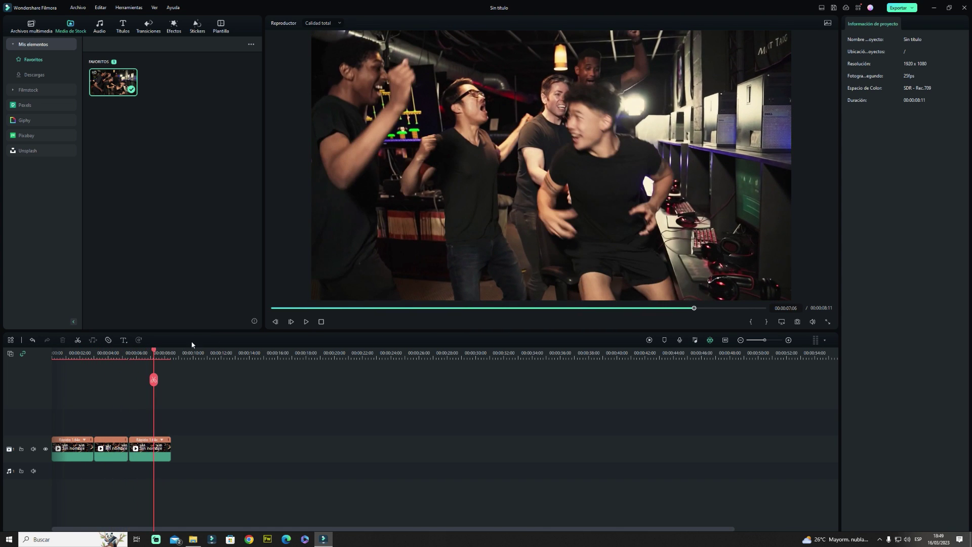
click(320, 324)
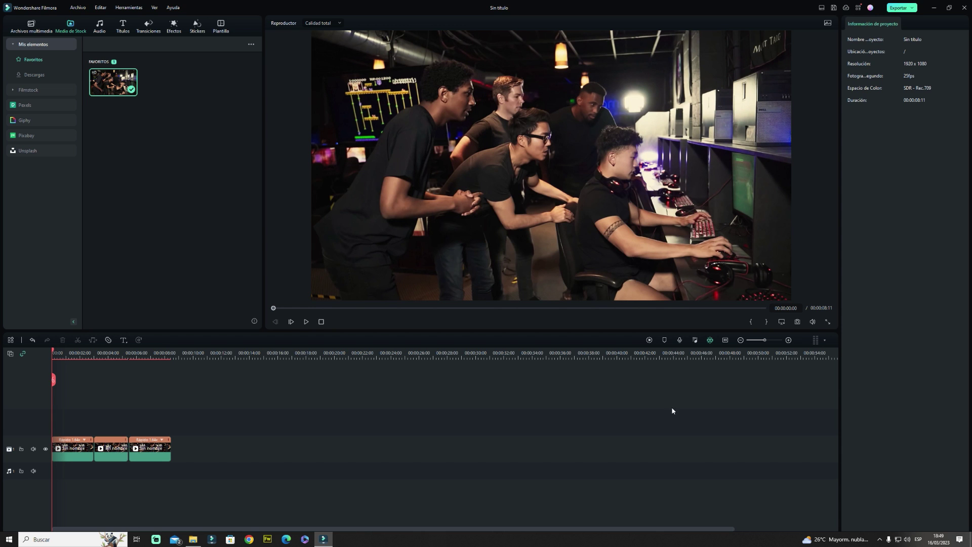
Render the timeline preview and play the sequence from the start.
click(650, 340)
click(306, 322)
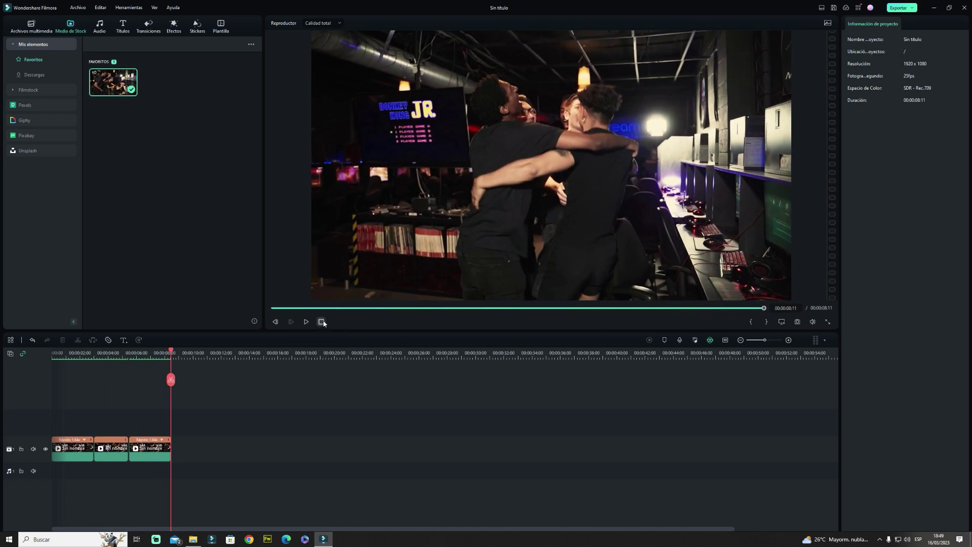
click(320, 322)
Capture a JPG snapshot of the end of the first clip at 00:00:02:23, keeping the suggested save folder.
drag(105, 444, 149, 441)
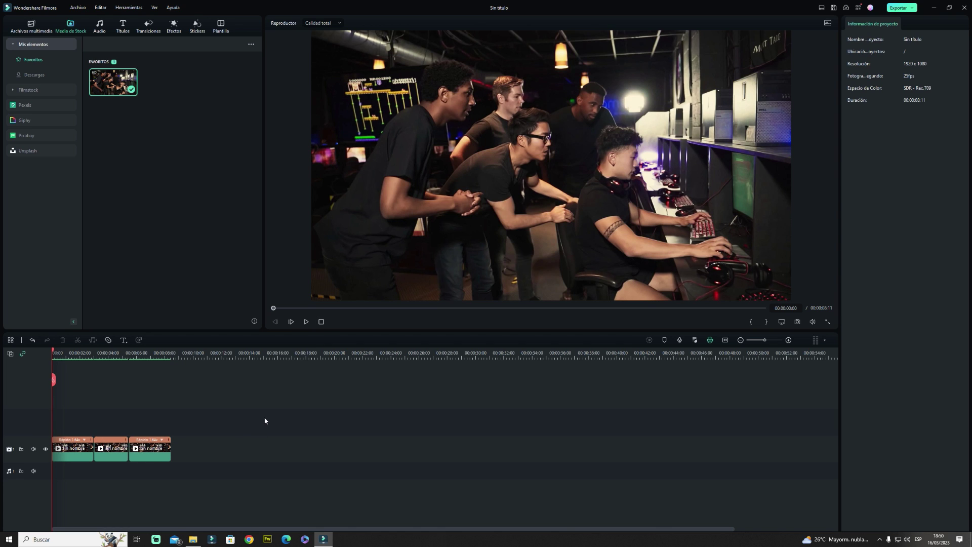
click(109, 441)
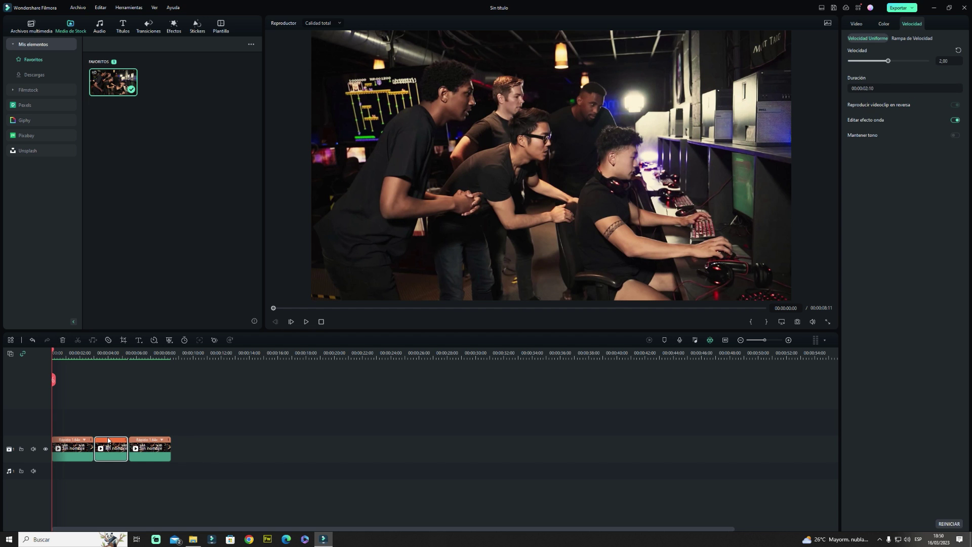
click(87, 444)
drag(54, 351, 96, 349)
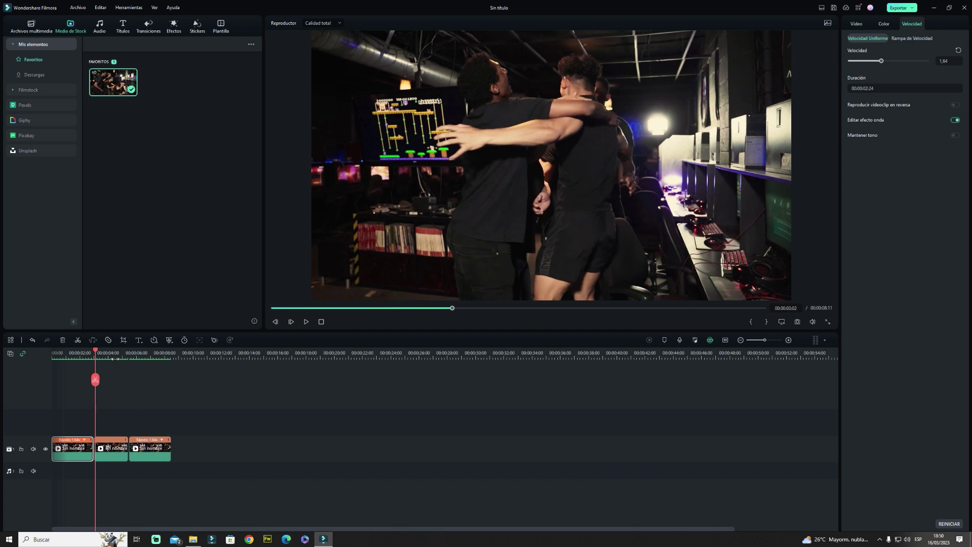
scroll(124, 353, up, 5)
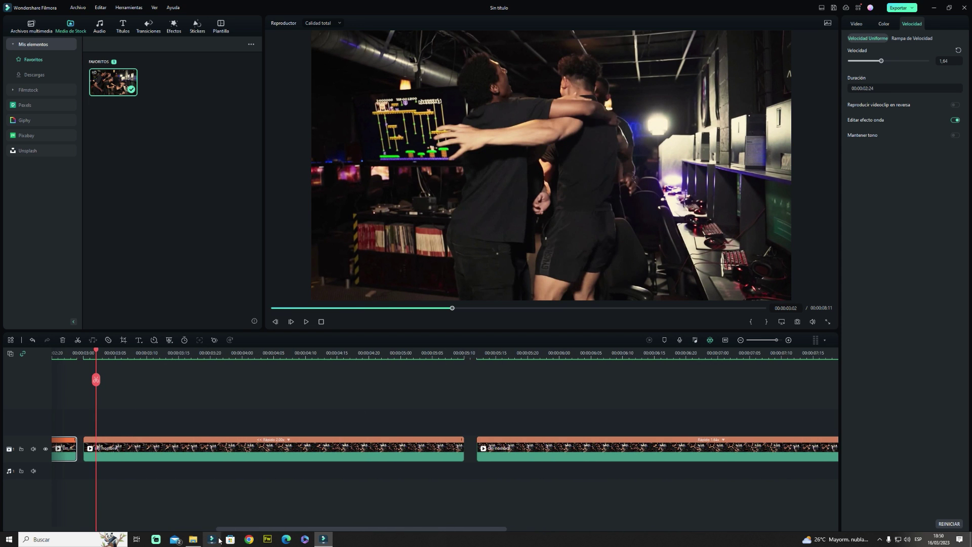
drag(234, 530, 71, 530)
drag(533, 353, 510, 352)
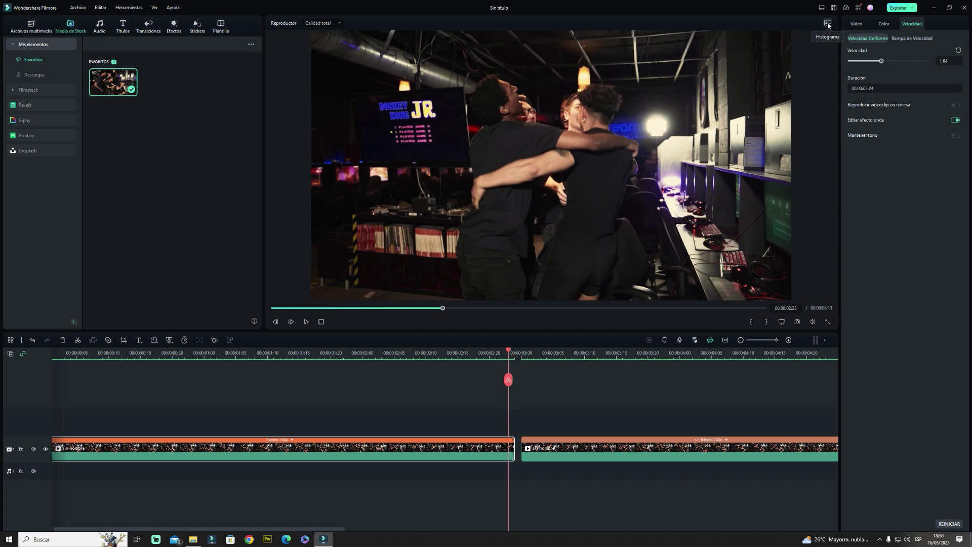
click(796, 322)
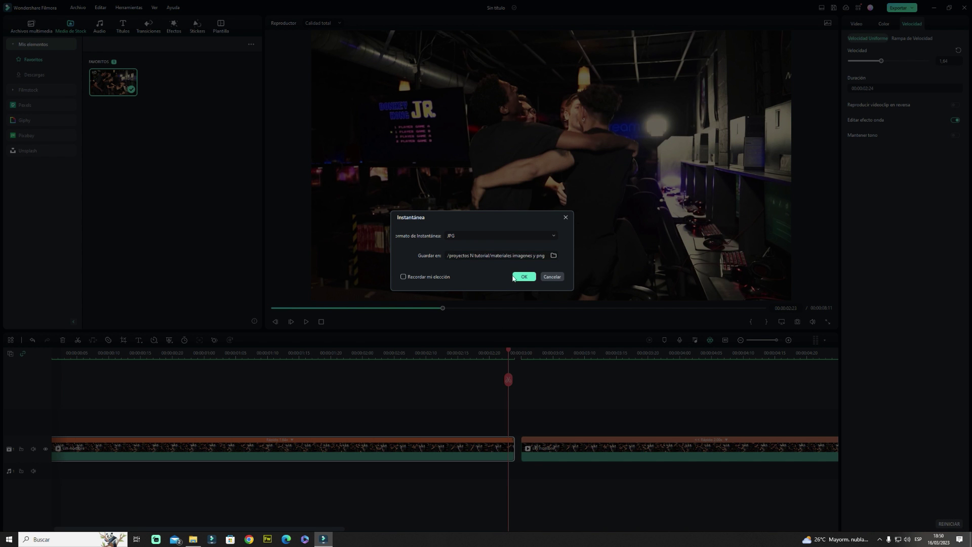
click(523, 277)
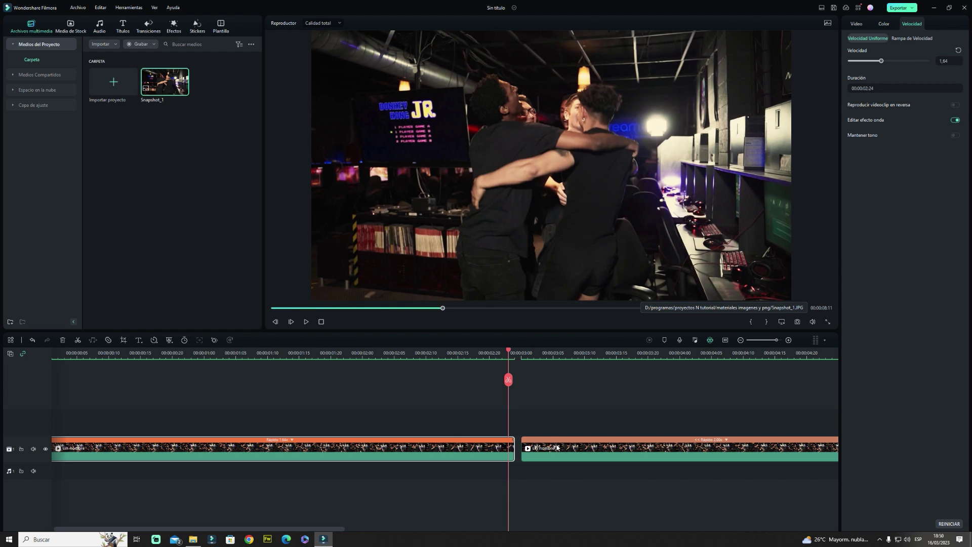
Shift the reversed clip and the last forward clip together to start at about 00:00:05:12, opening a gap after the first clip.
scroll(355, 405, down, 5)
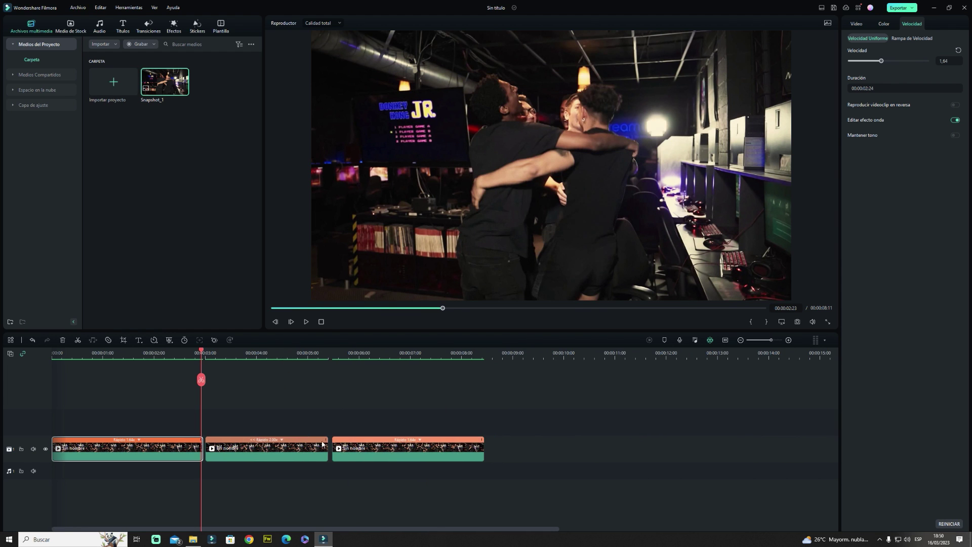
click(267, 447)
ctrl+click(354, 451)
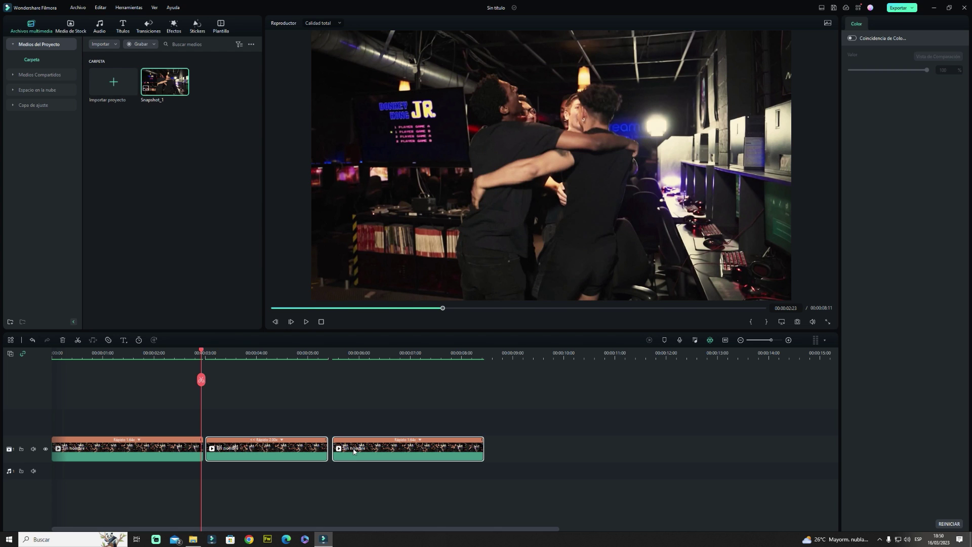
drag(272, 446, 405, 447)
click(221, 448)
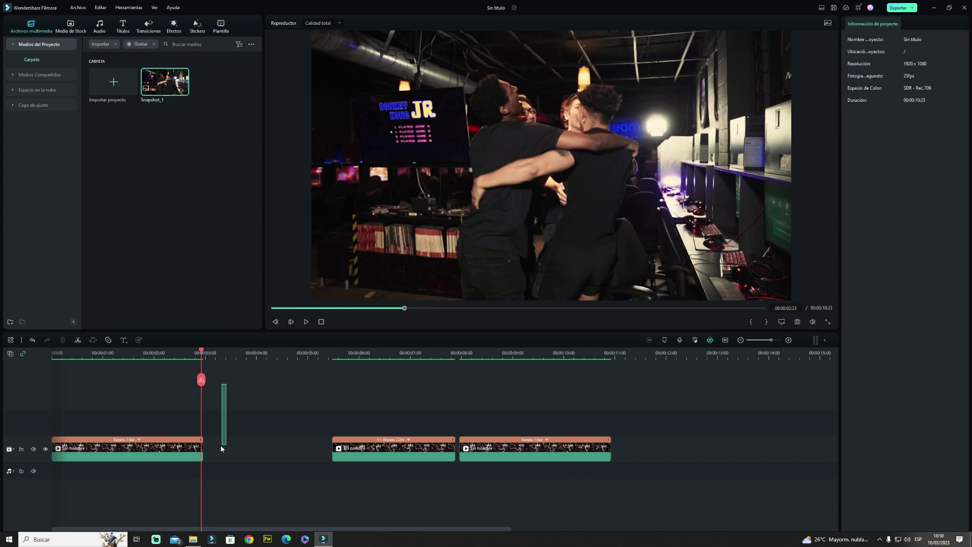
Place the Snapshot_1 image right after the first clip on the main video track, trimmed to fill the gap before the reversed clip.
drag(189, 100, 220, 348)
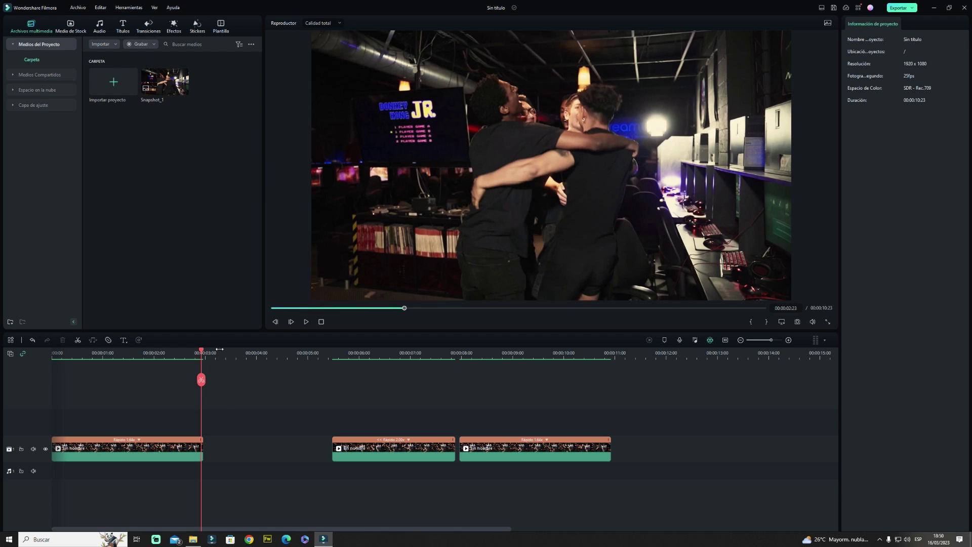
click(158, 88)
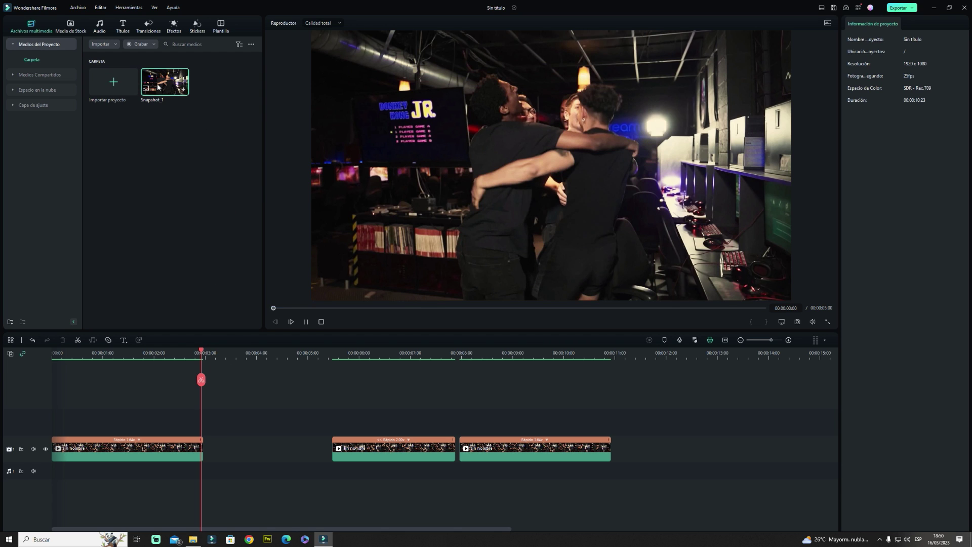
drag(214, 111, 268, 281)
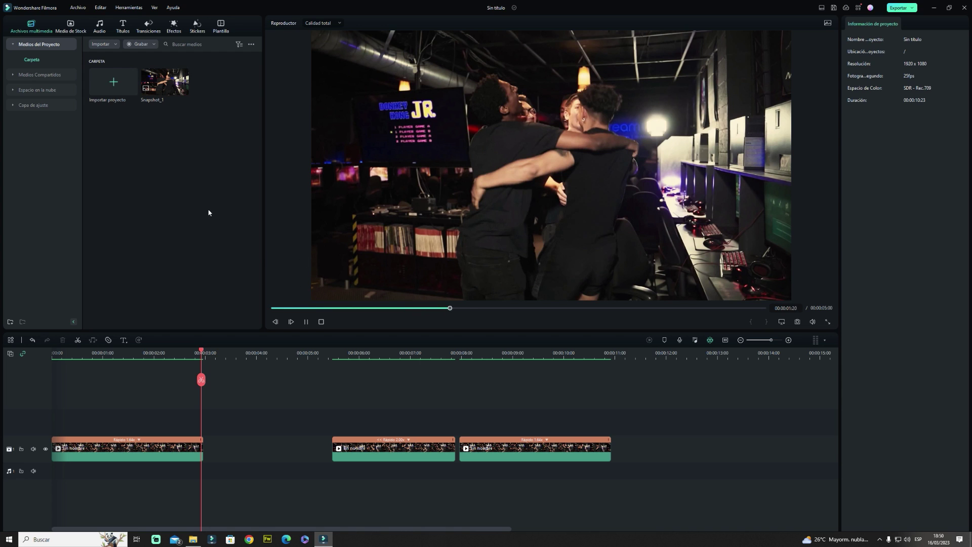
drag(176, 90, 212, 432)
drag(458, 421, 332, 420)
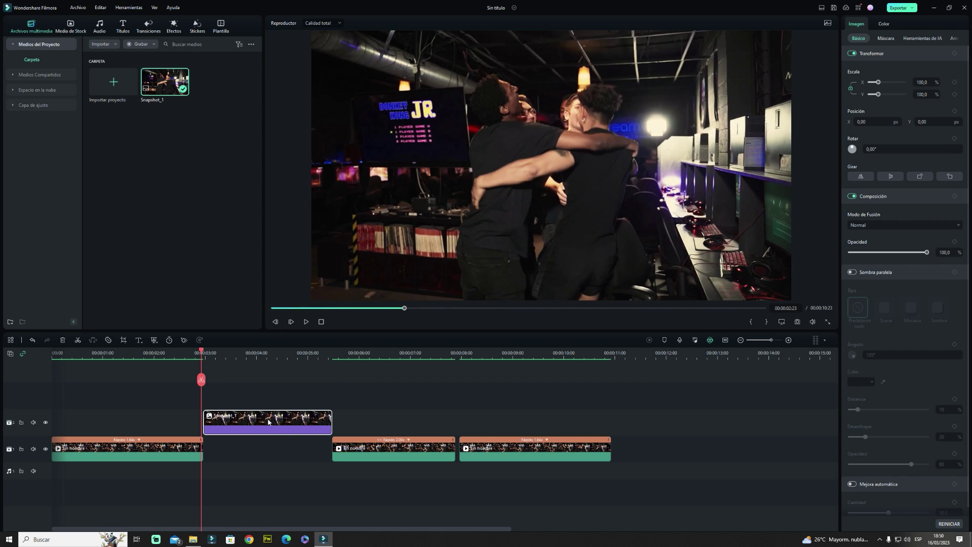
drag(269, 421, 269, 448)
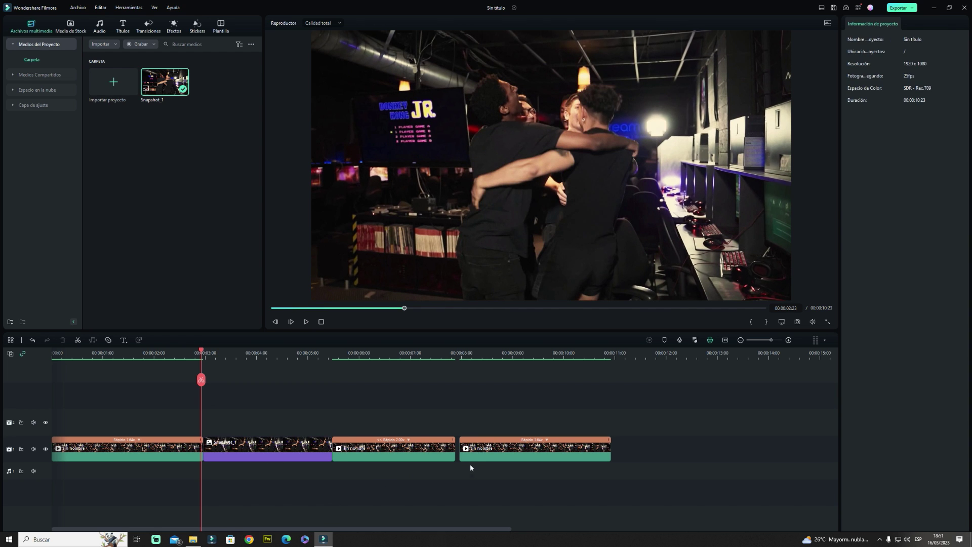
Close the small gap by moving the last forward clip against the end of the reversed clip.
click(476, 451)
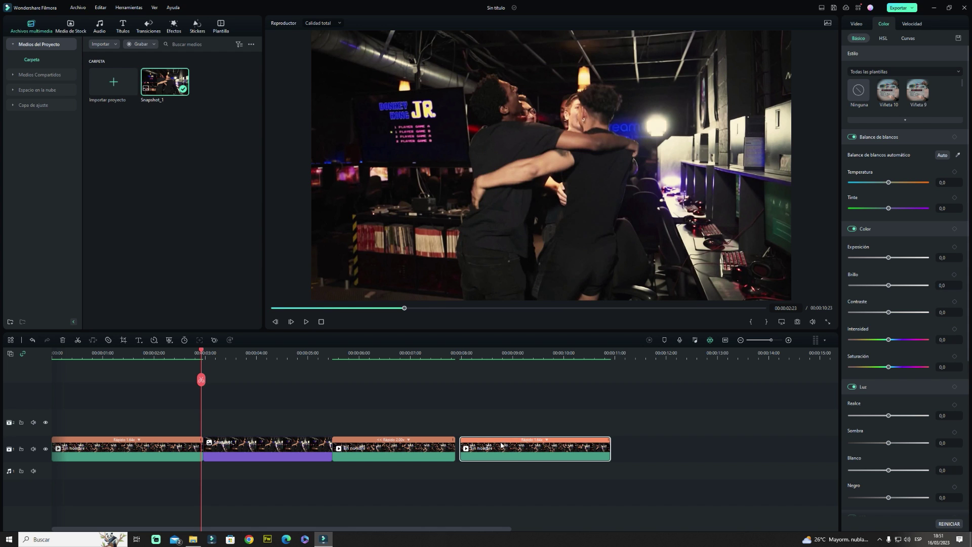
drag(501, 445, 496, 445)
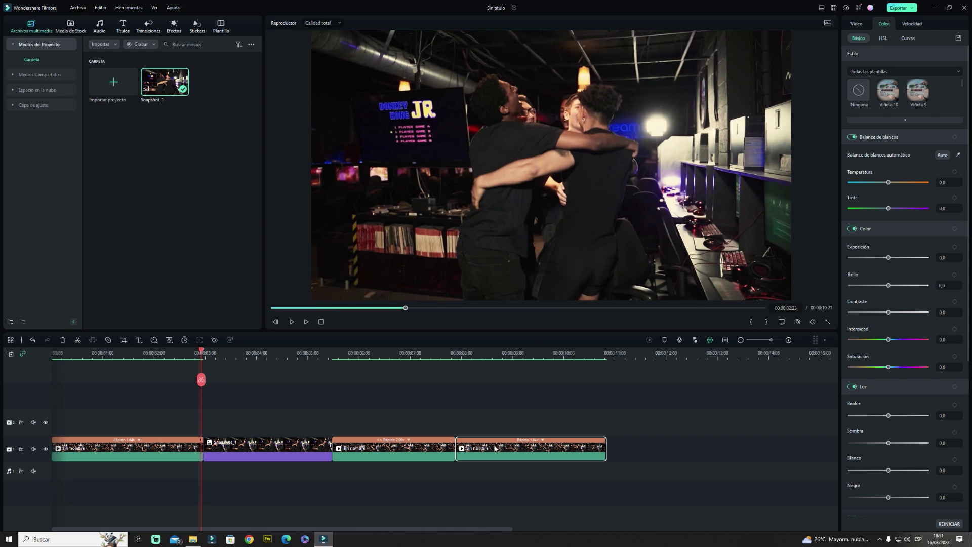
click(403, 405)
Play the timeline from the start through the freeze frame to judge its length.
click(320, 322)
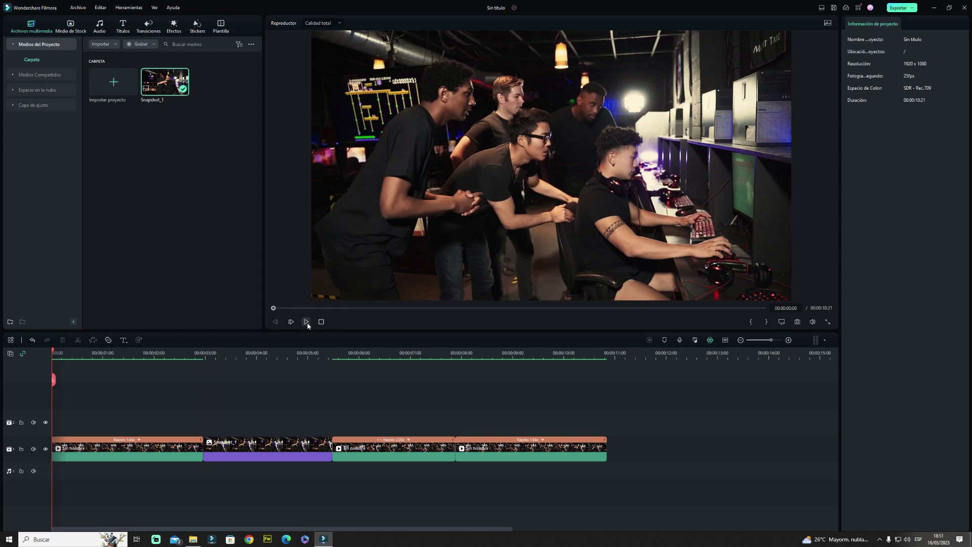
key(space)
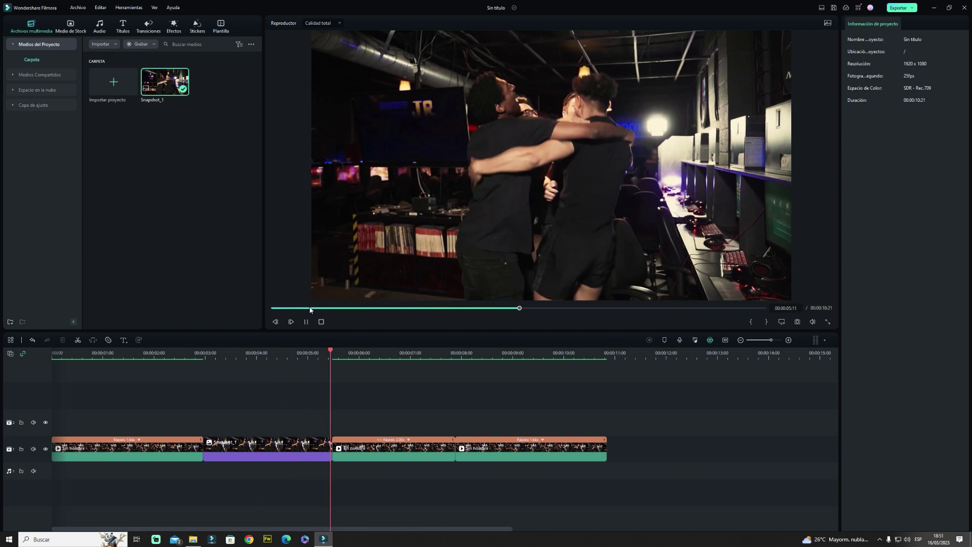
click(321, 321)
Shorten the Snapshot_1 freeze frame to 9 frames with the following clips closing up, playing the sequence between trims.
click(323, 458)
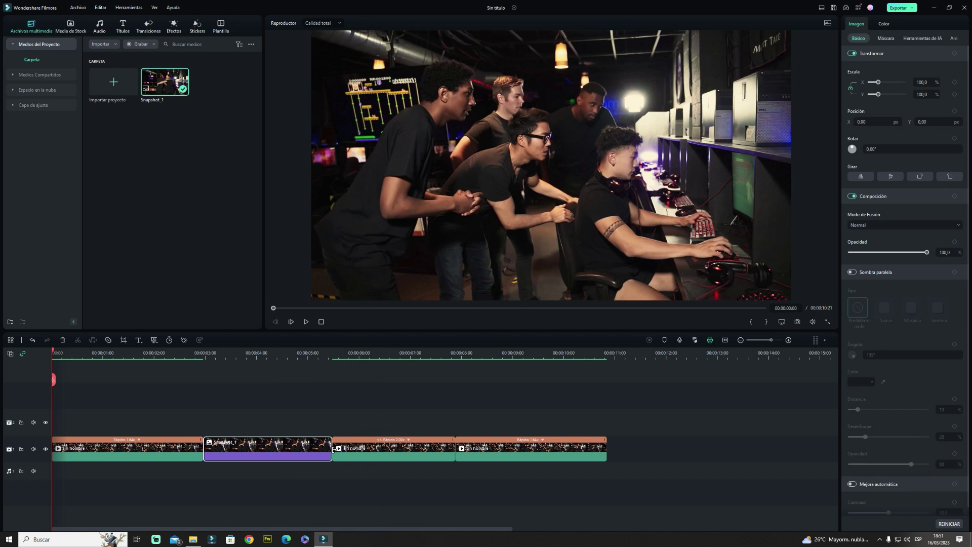
drag(330, 448, 278, 448)
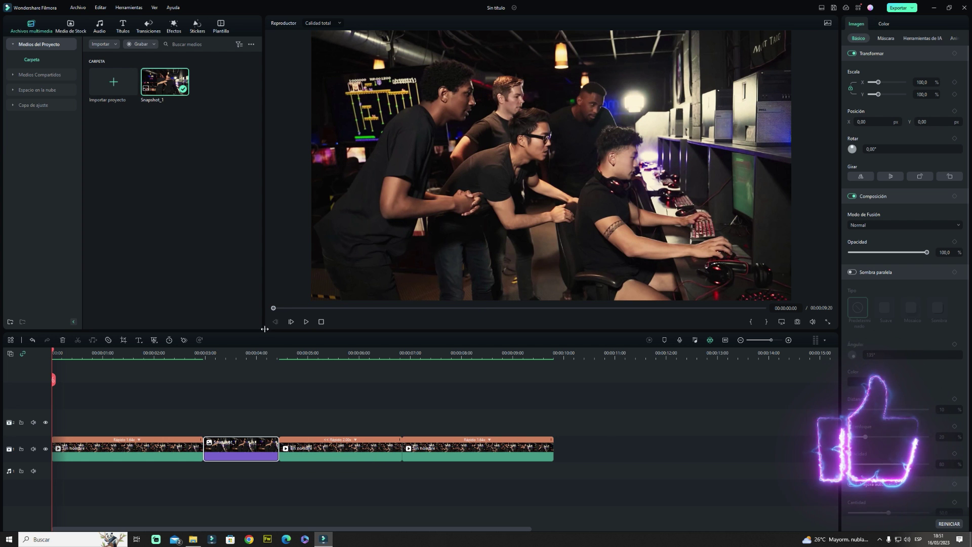
click(306, 321)
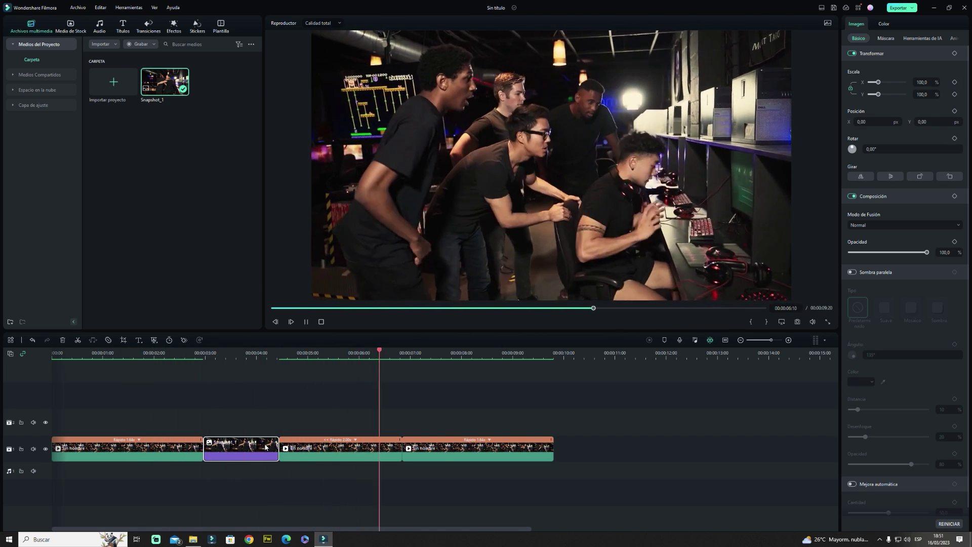
click(198, 353)
drag(279, 445, 238, 449)
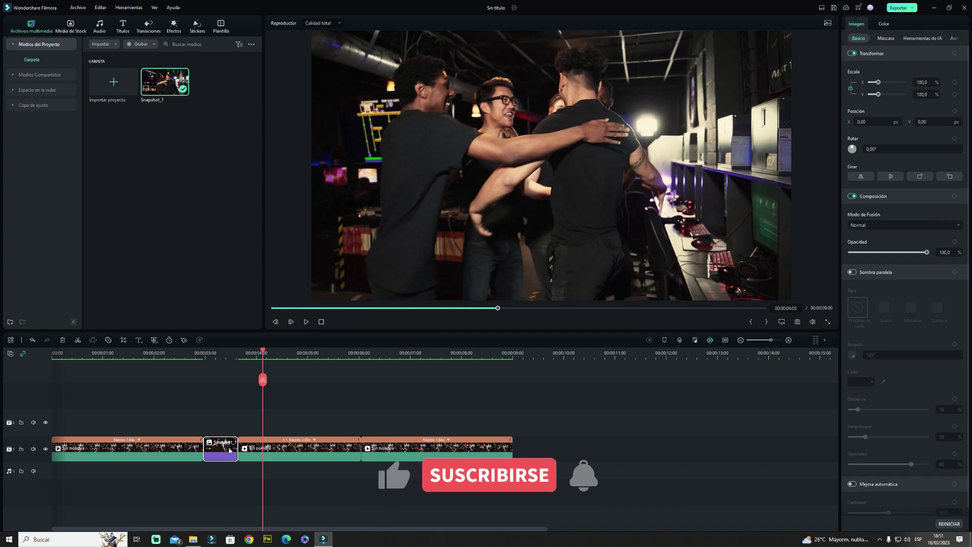
drag(237, 449, 222, 448)
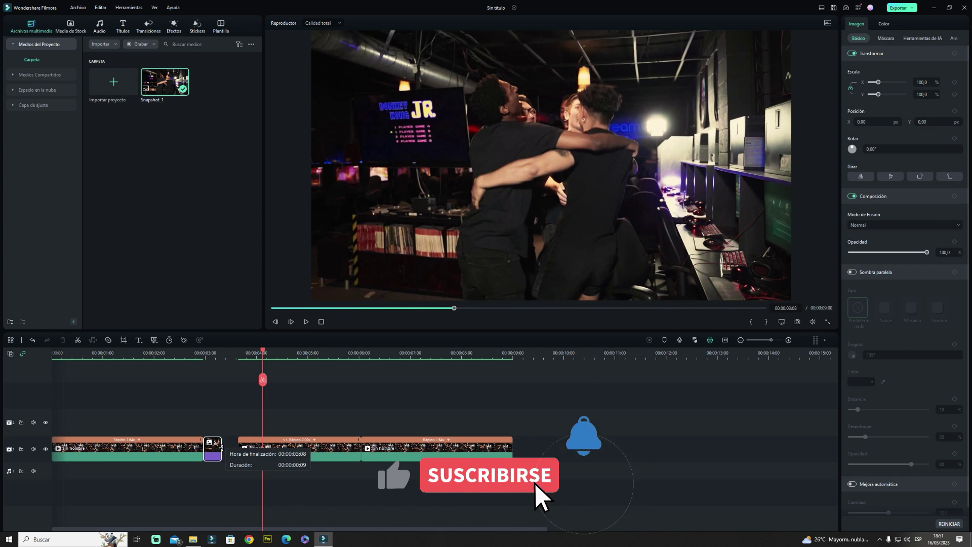
Play the finished sequence from the start to review the forward, freeze, rewind and forward sections.
click(319, 322)
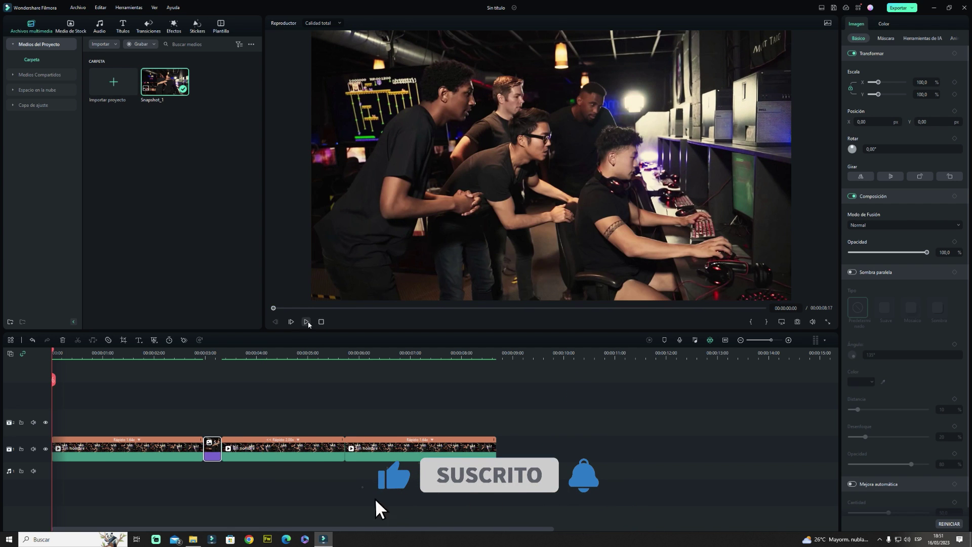
click(305, 322)
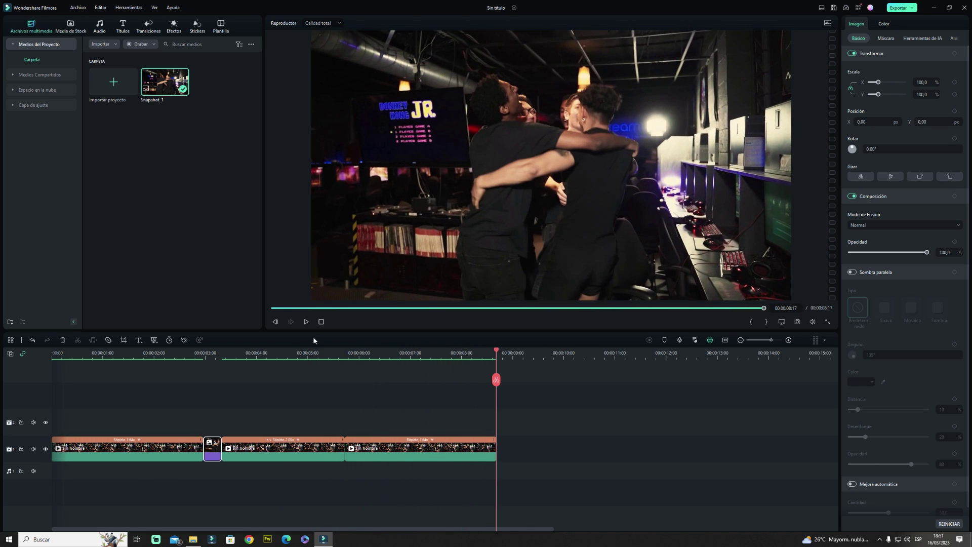
click(321, 322)
key(space)
click(306, 322)
click(619, 399)
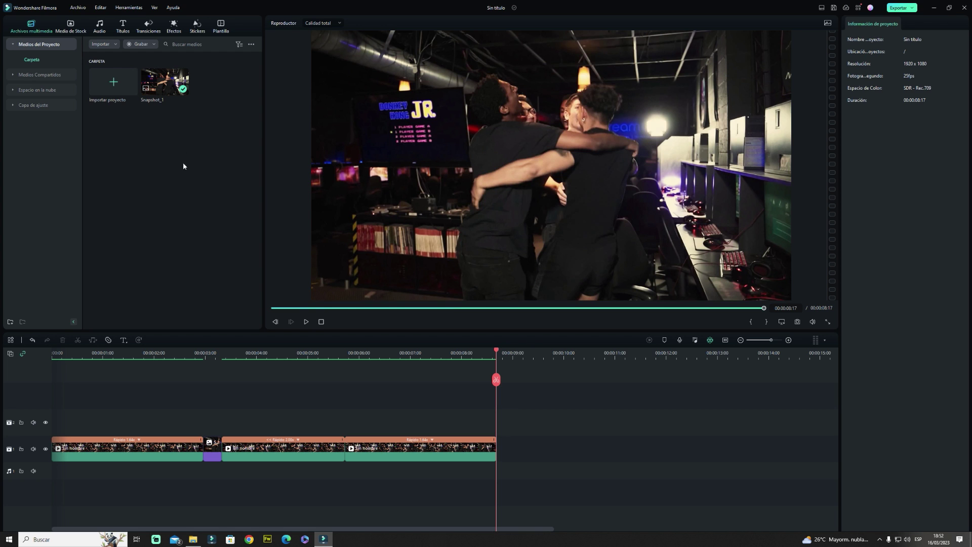
Display the project's file commands.
click(78, 7)
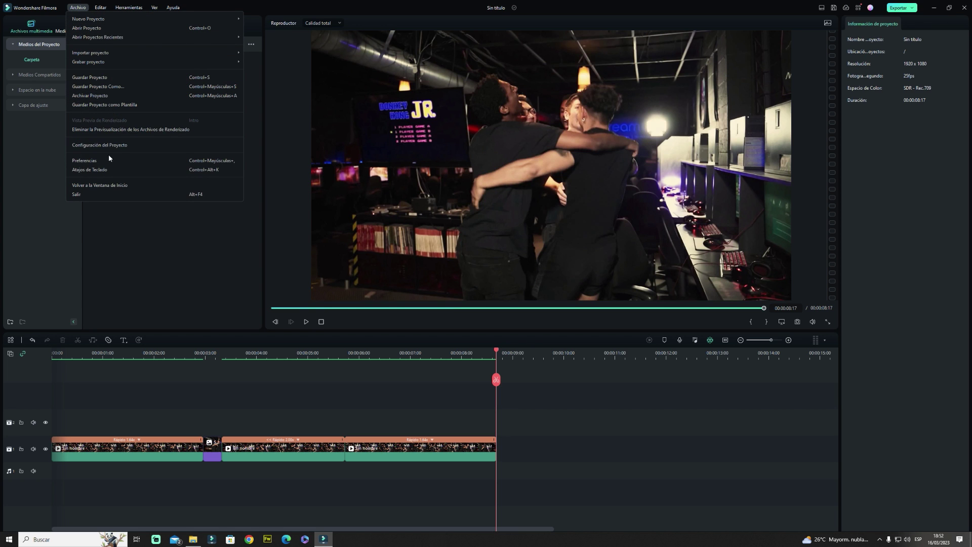